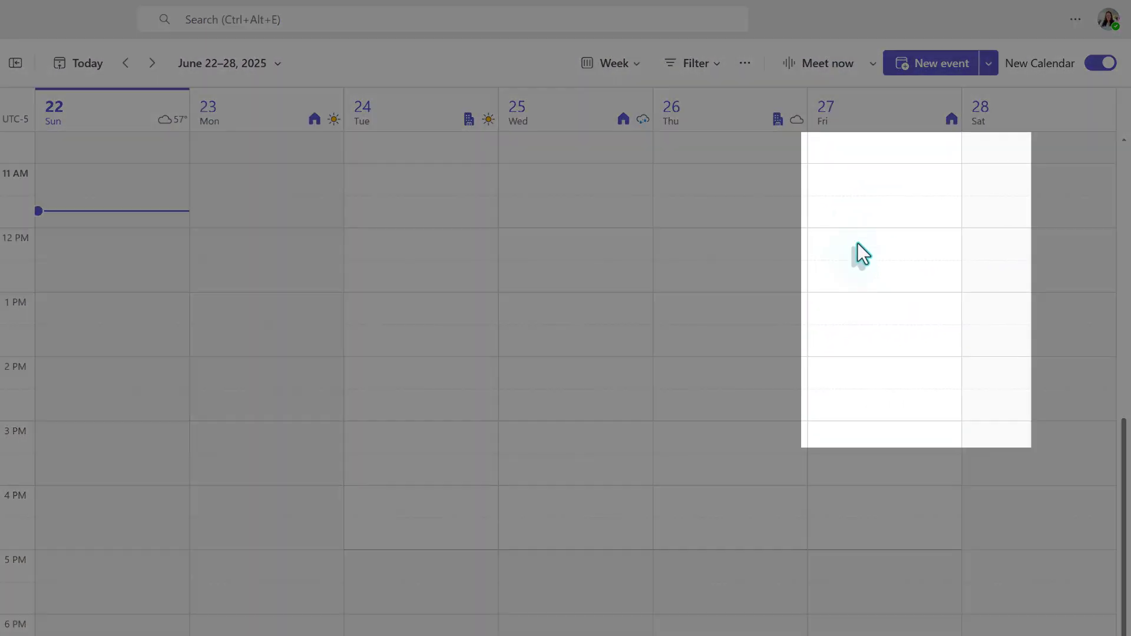
Step: Discard a trial Friday noon event and open a blank Event form for Sunday, June 22, 12:00–12:30 PM
{"action": "left_click", "coordinate": [908, 208]}
{"action": "left_click_drag", "start_coordinate": [858, 249], "coordinate": [863, 281]}
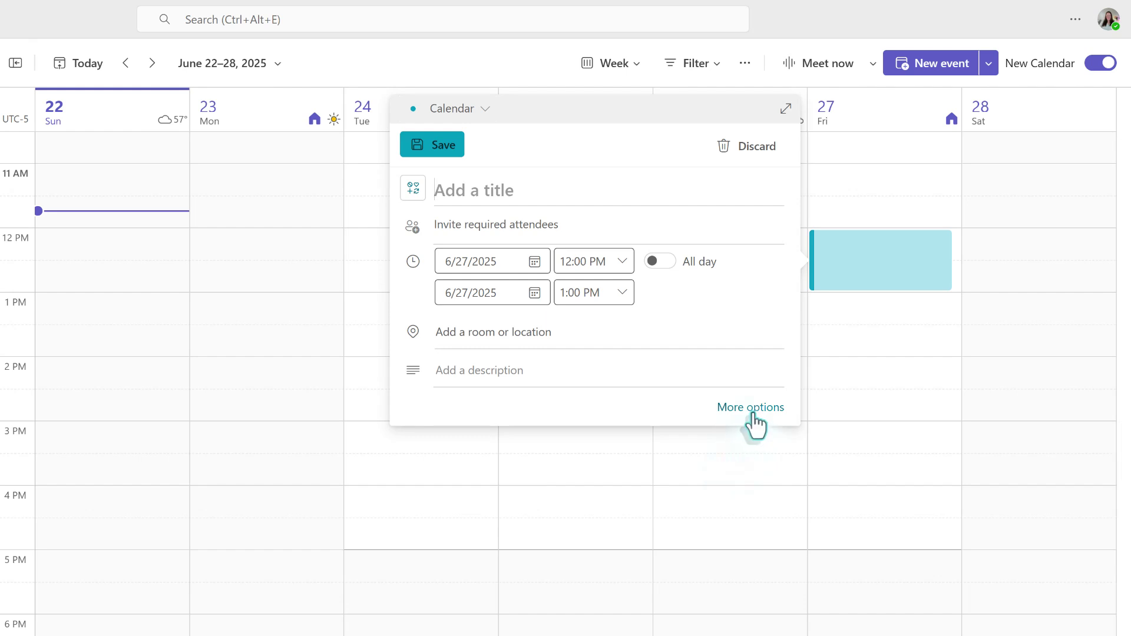
{"action": "left_click", "coordinate": [752, 409]}
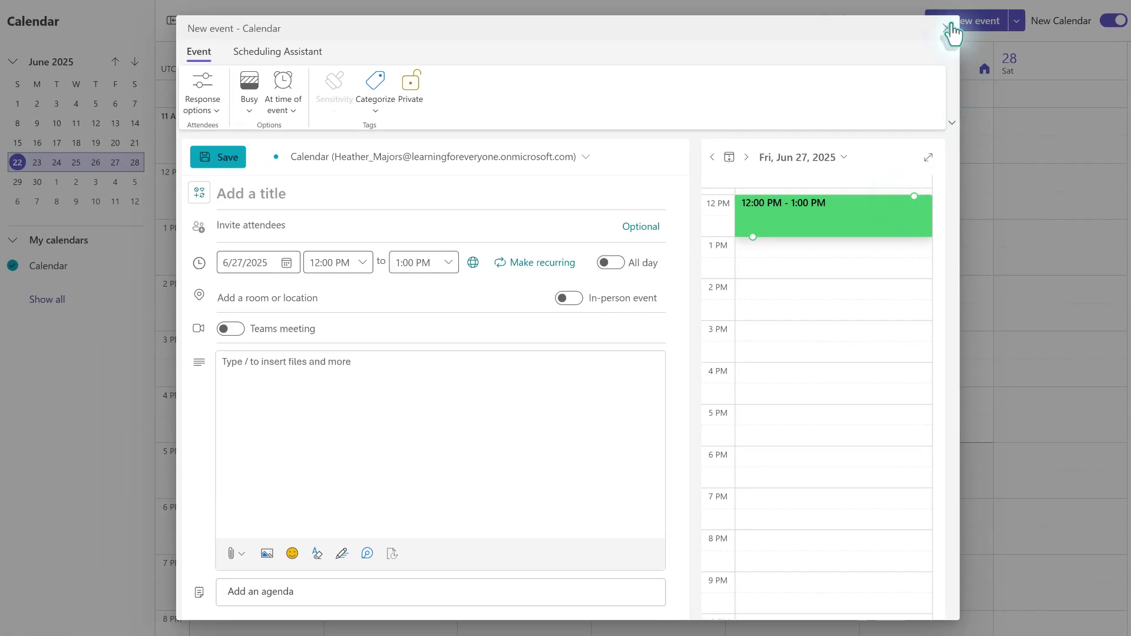
{"action": "left_click", "coordinate": [949, 28]}
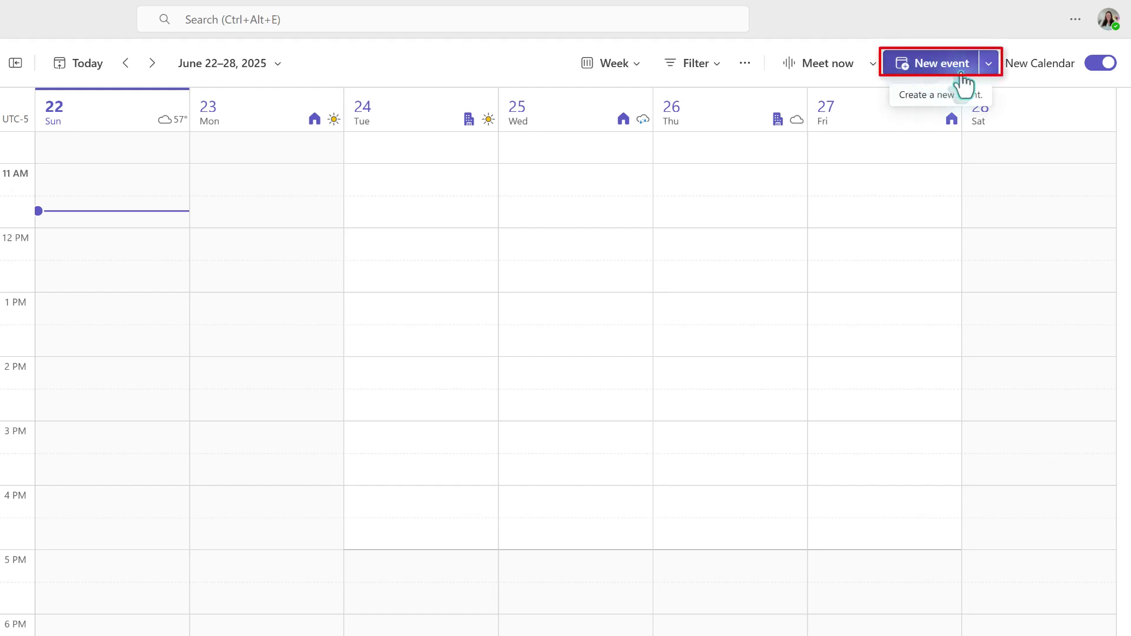
{"action": "left_click", "coordinate": [993, 71]}
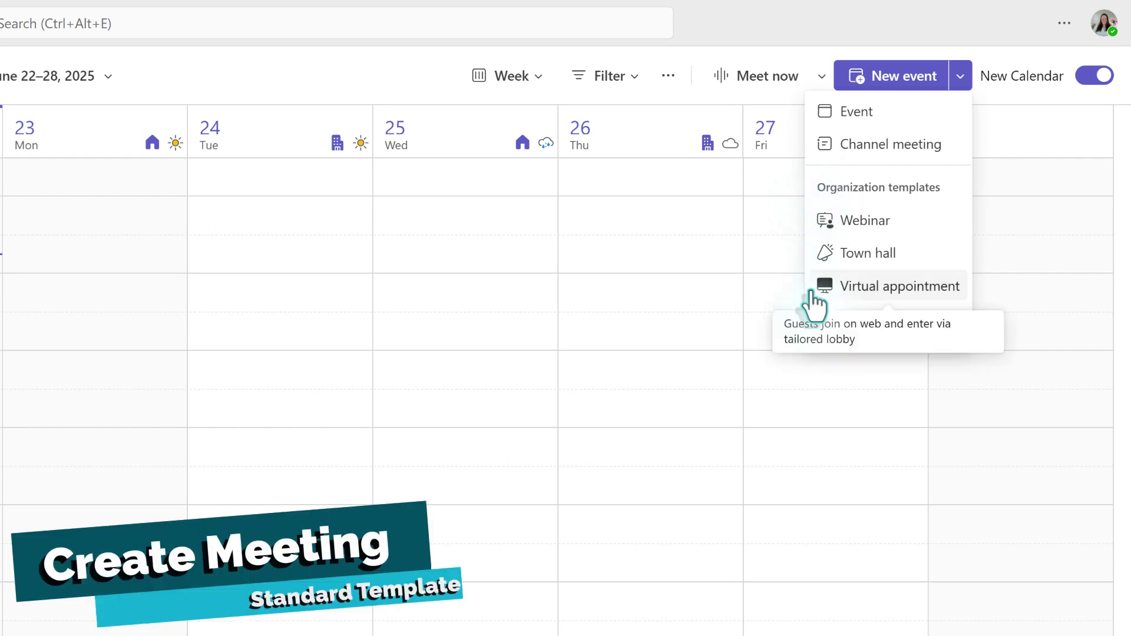
{"action": "left_click", "coordinate": [874, 116]}
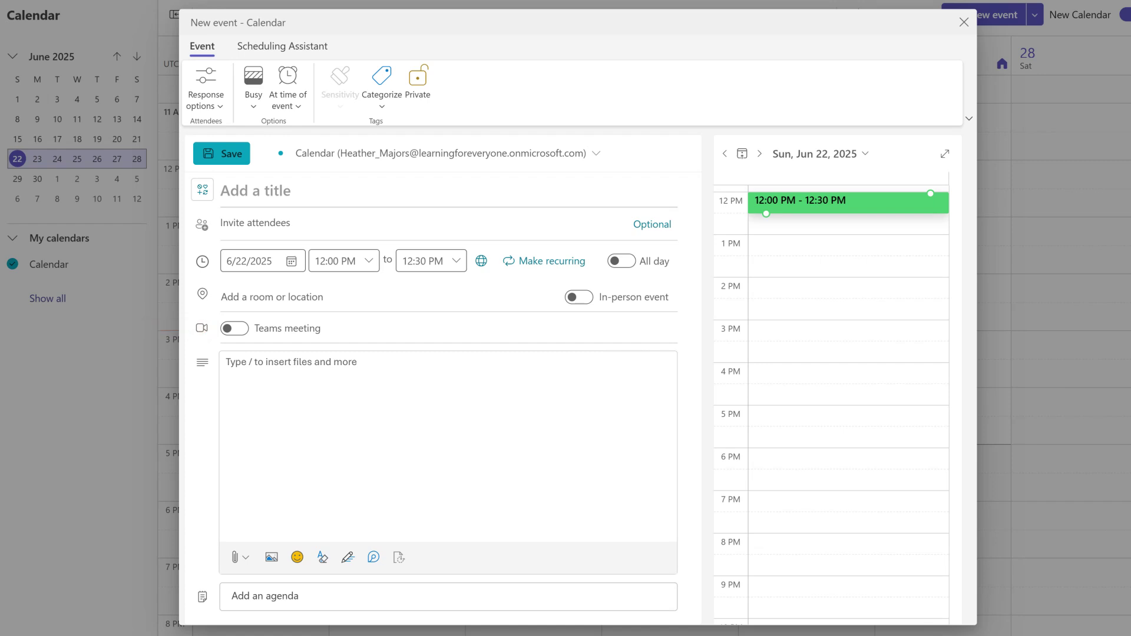
Step: Title the event 'Level Up 365 Project Planning', correcting a capitalisation typo
{"action": "type", "text": "Level Up "}
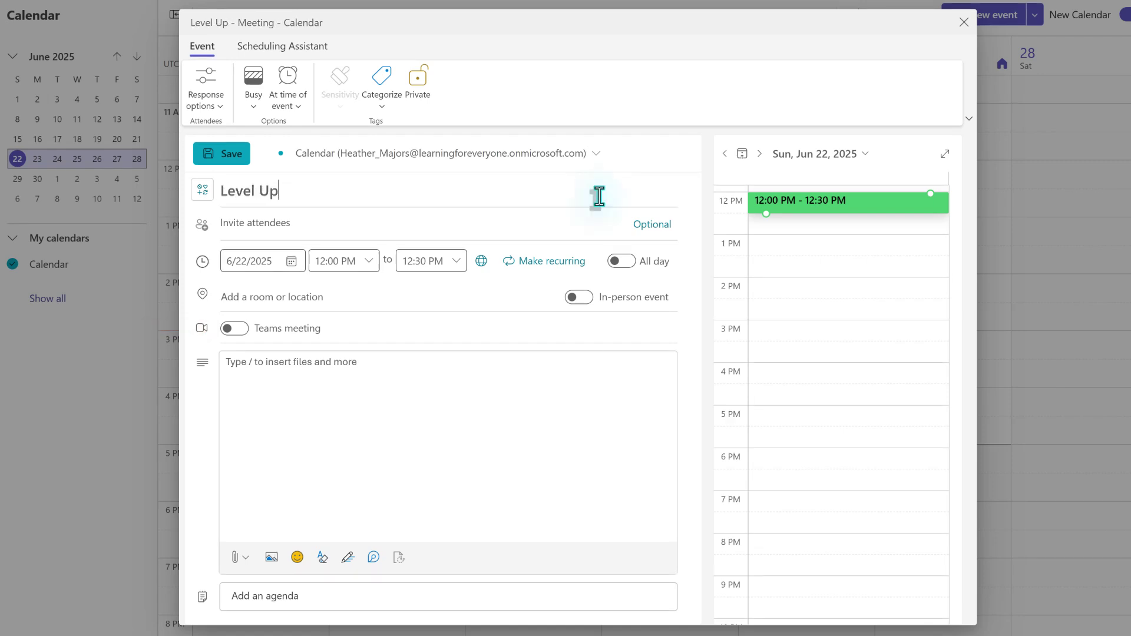
{"action": "type", "text": "365"}
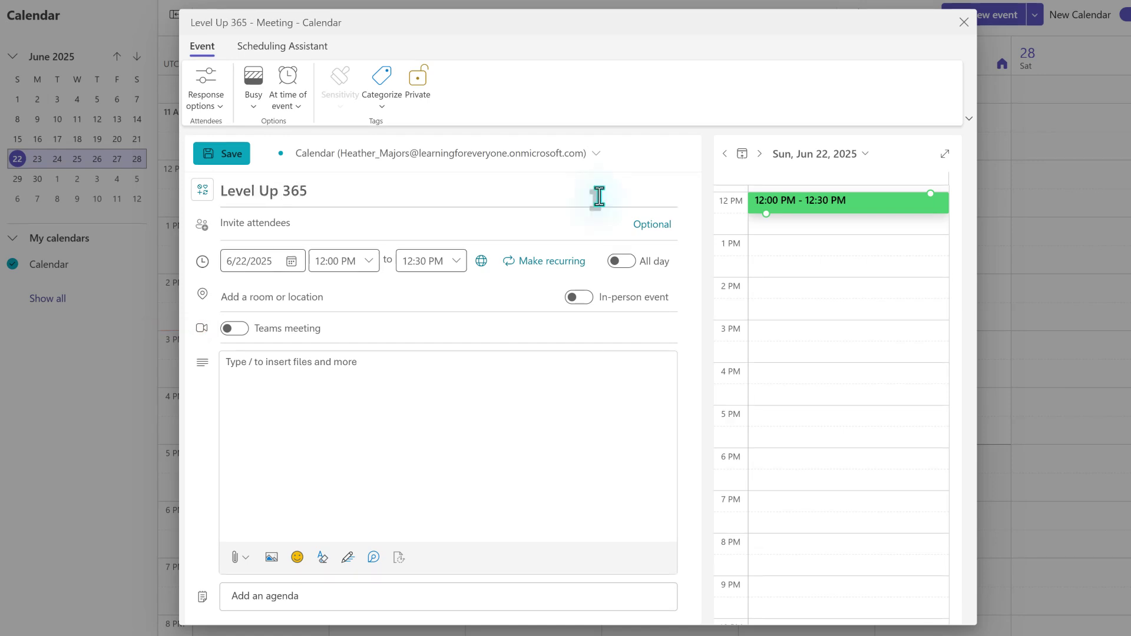
{"action": "type", "text": " Project PL"}
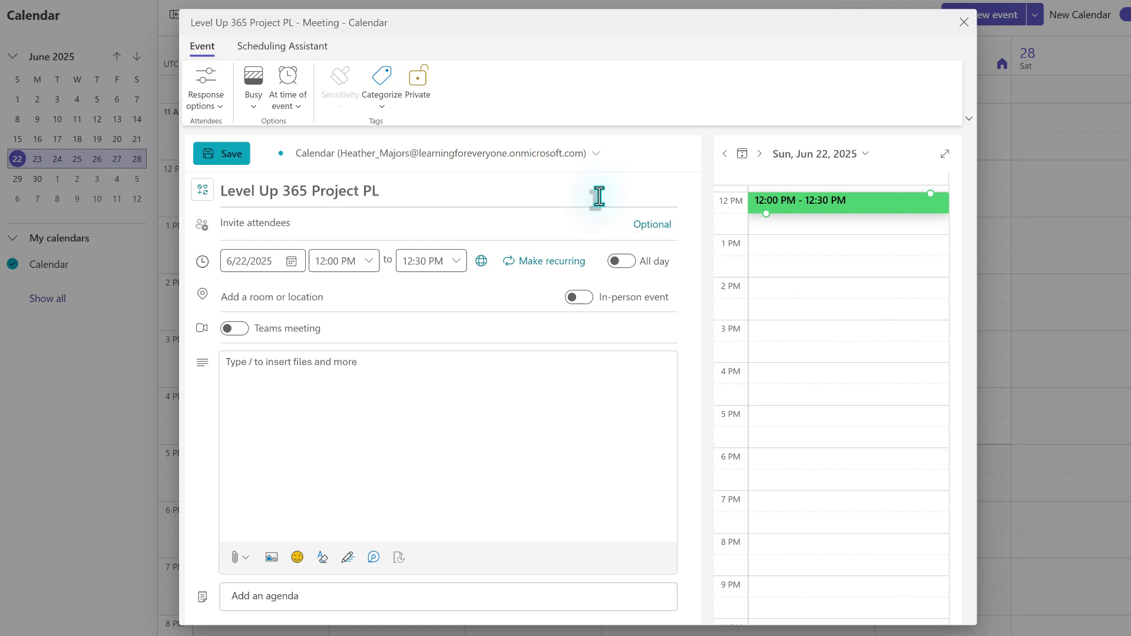
{"action": "key", "text": "BackSpace"}
{"action": "type", "text": "lanning"}
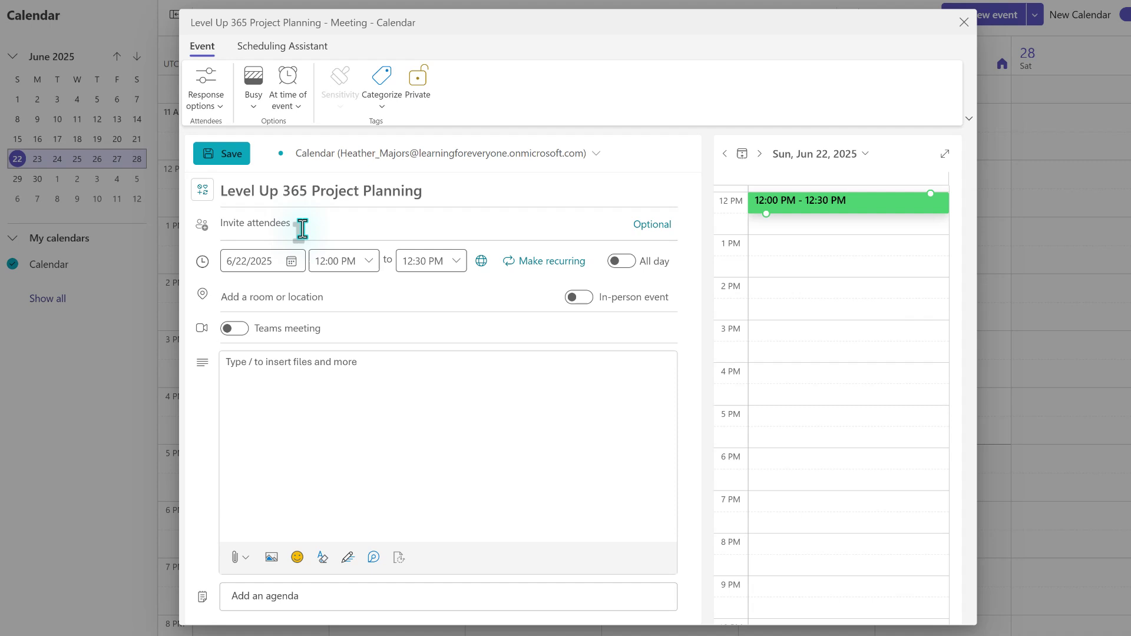
Step: Add required attendees from a contact suggestion and typed e-mail addresses
{"action": "left_click", "coordinate": [303, 228]}
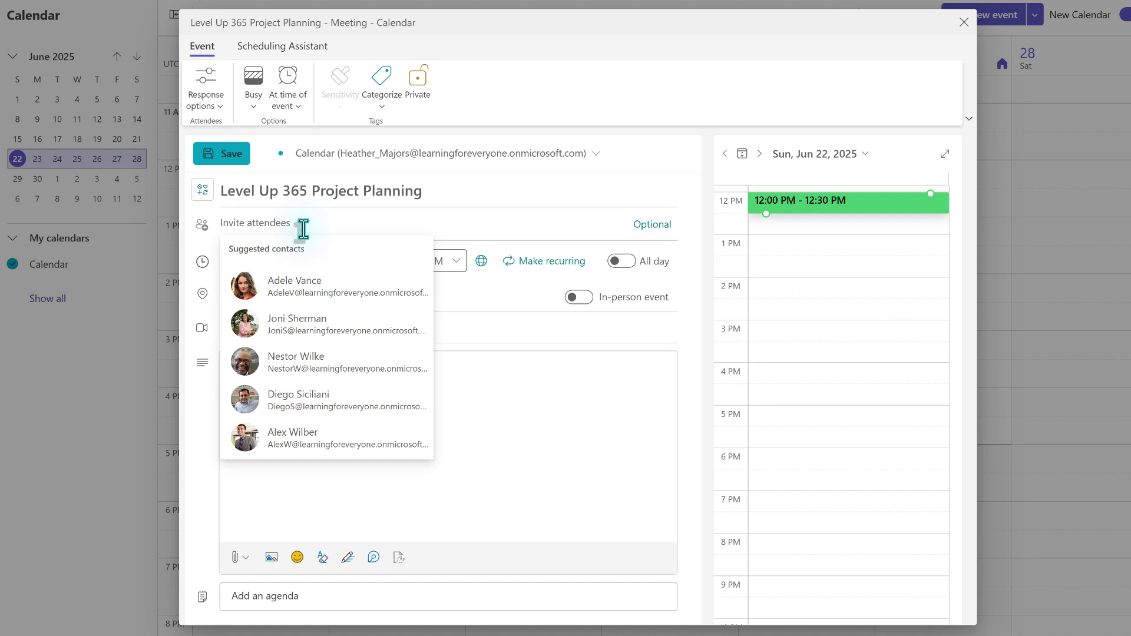
{"action": "type", "text": "patt"}
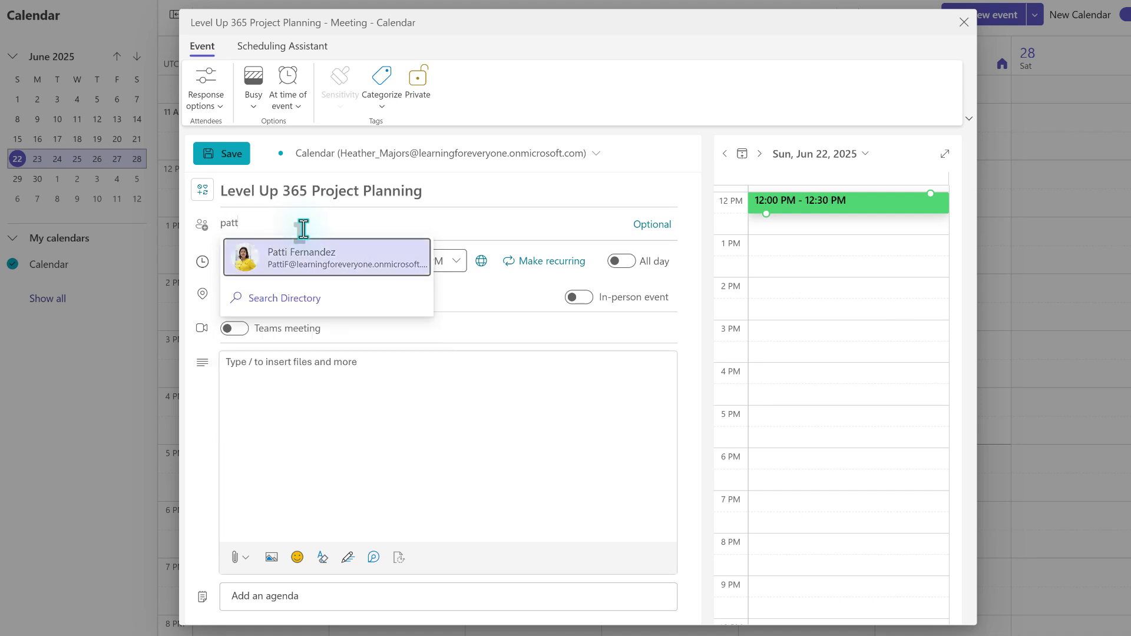
{"action": "left_click", "coordinate": [311, 265]}
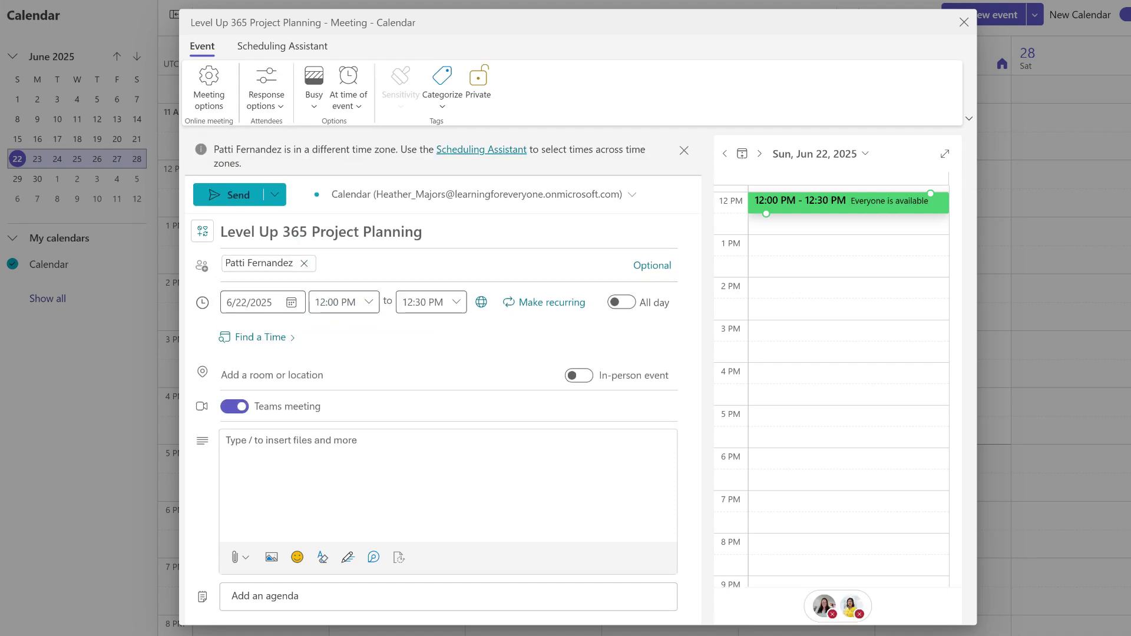
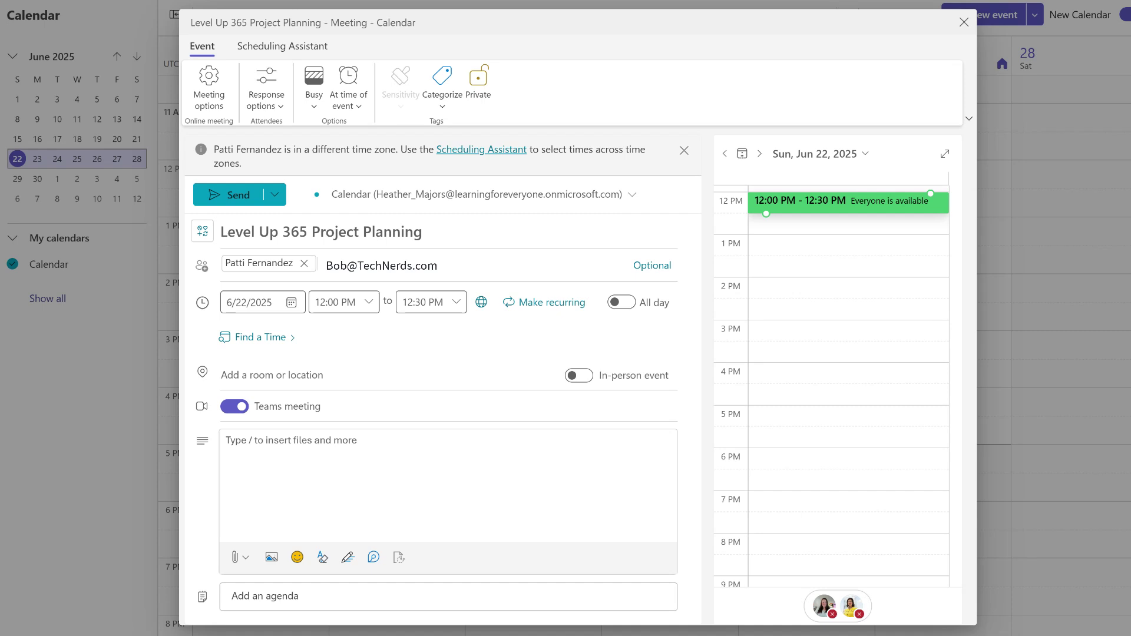
{"action": "type", "text": "John.Doe@gmail.com"}
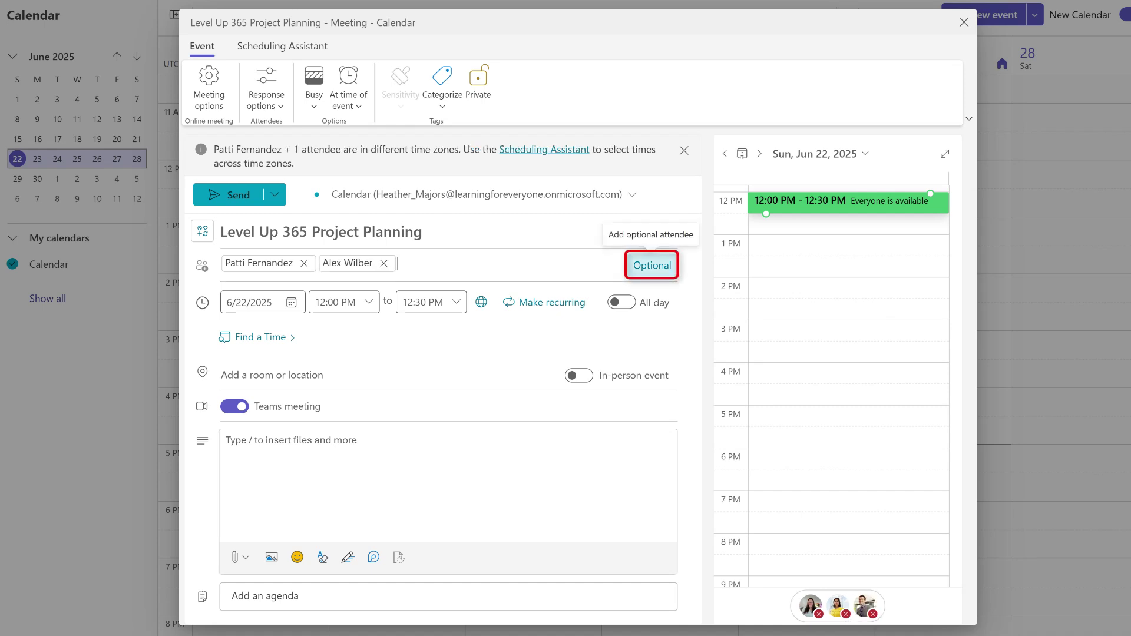
Step: Add a suggested contact as an optional attendee
{"action": "left_click", "coordinate": [651, 265]}
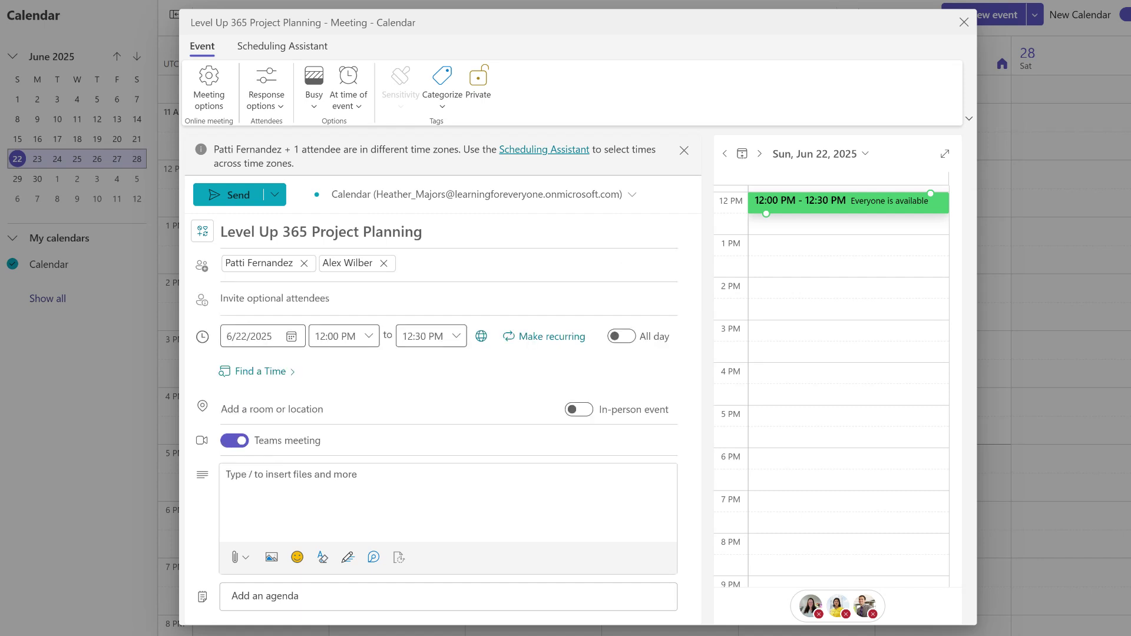
{"action": "left_click", "coordinate": [275, 298]}
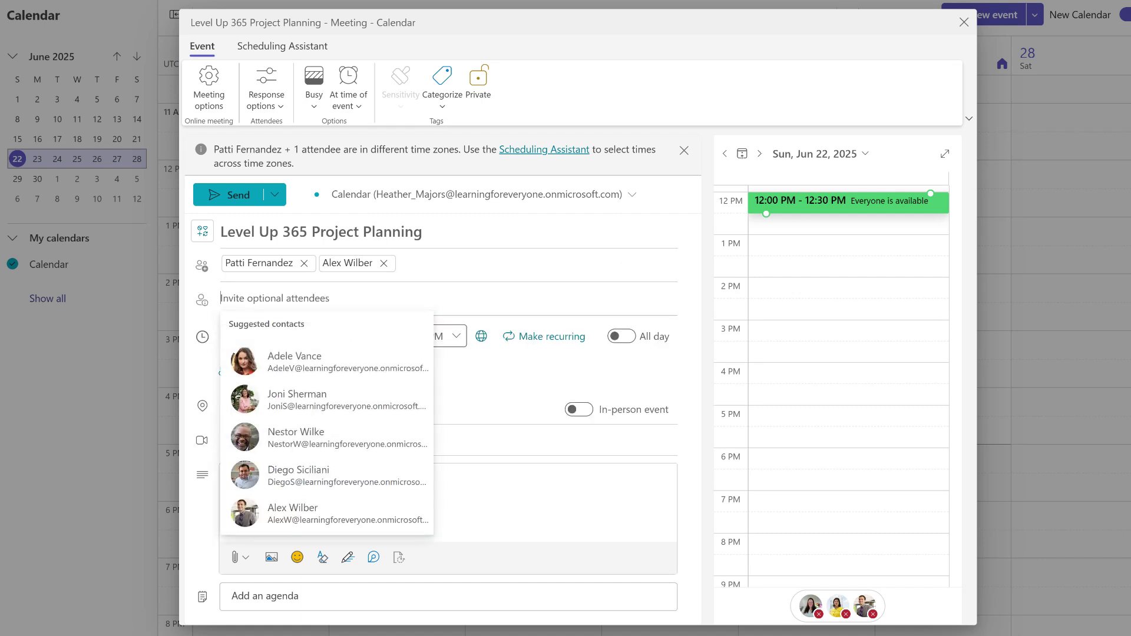
{"action": "left_click", "coordinate": [294, 437]}
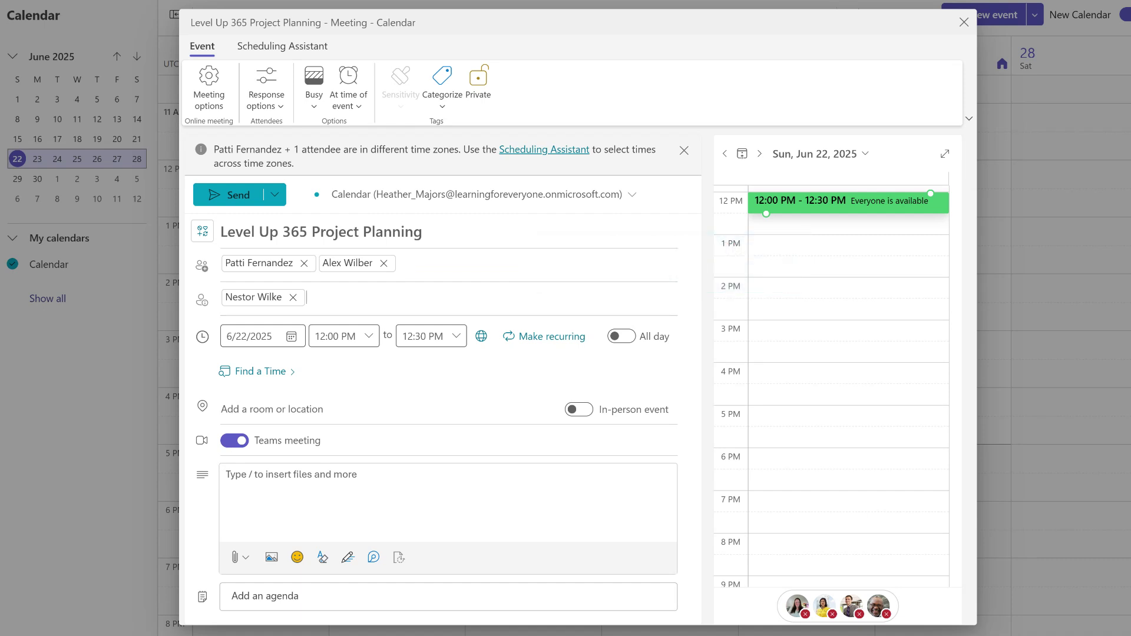
Step: Move the meeting to Friday, June 27, 2025, 11:00 AM–12:00 PM
{"action": "left_click", "coordinate": [291, 336]}
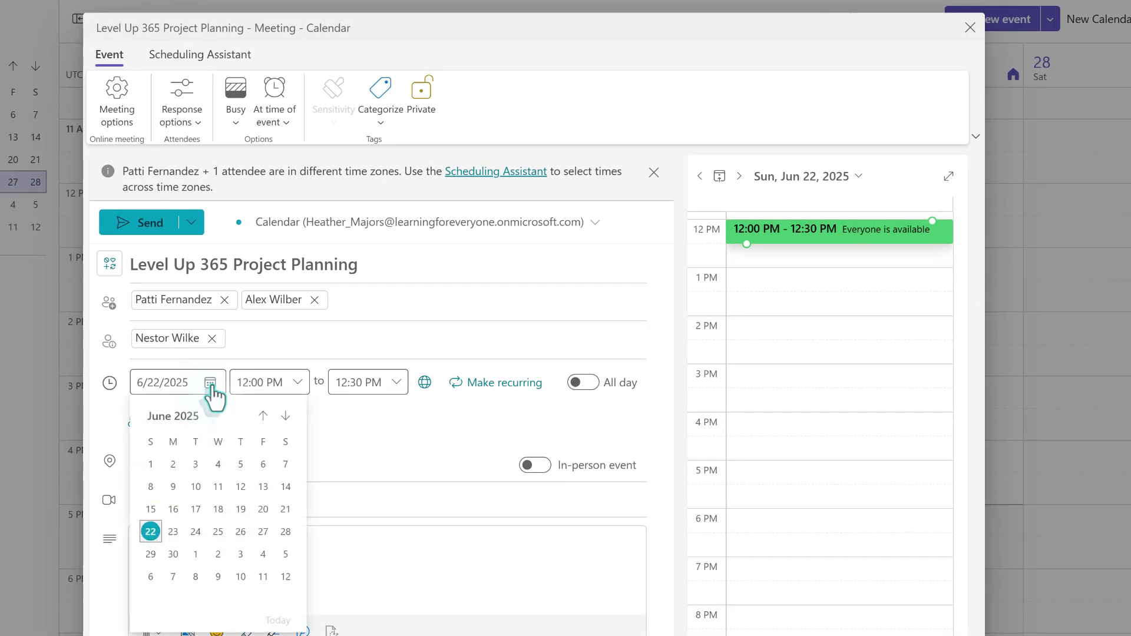
{"action": "left_click", "coordinate": [264, 532]}
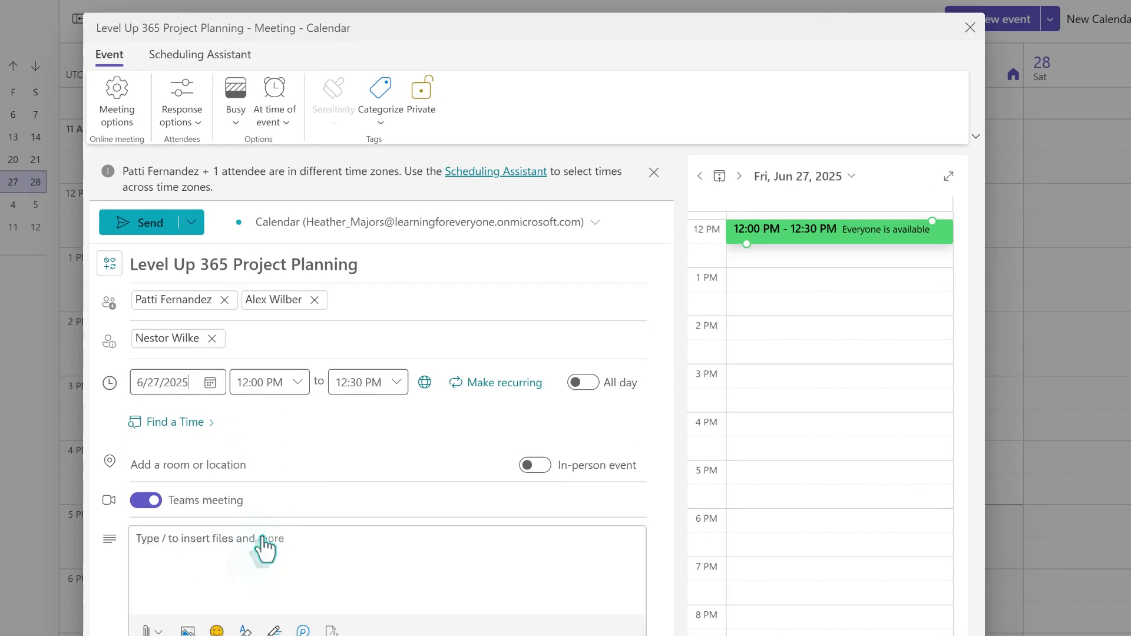
{"action": "left_click", "coordinate": [297, 383]}
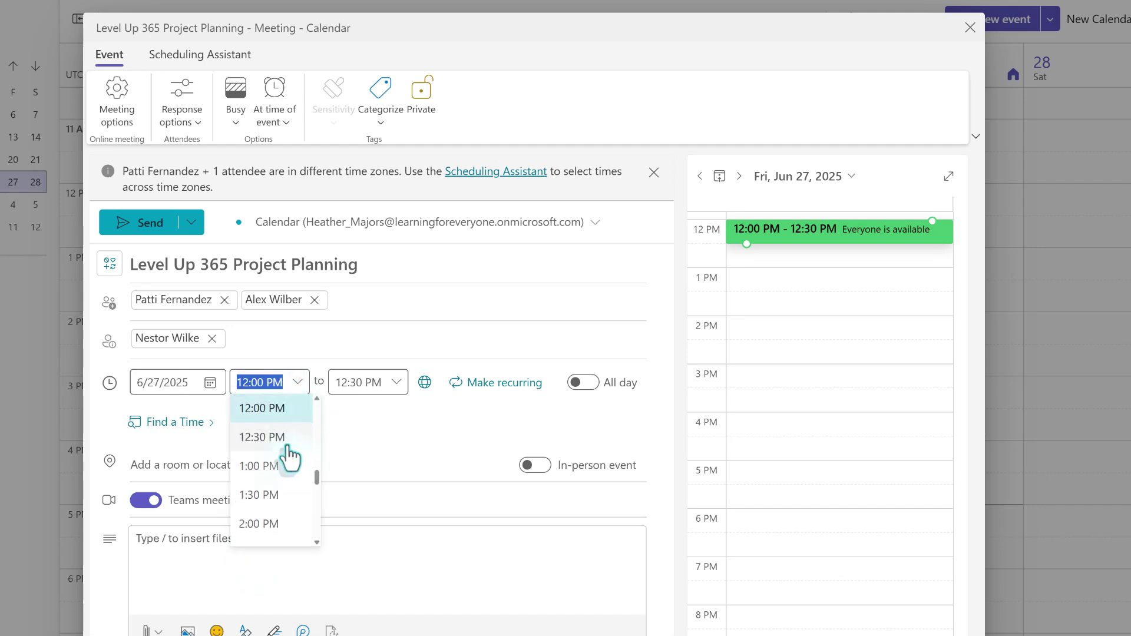
{"action": "scroll", "coordinate": [283, 454], "scroll_direction": "up", "scroll_amount": 1}
{"action": "left_click", "coordinate": [267, 405]}
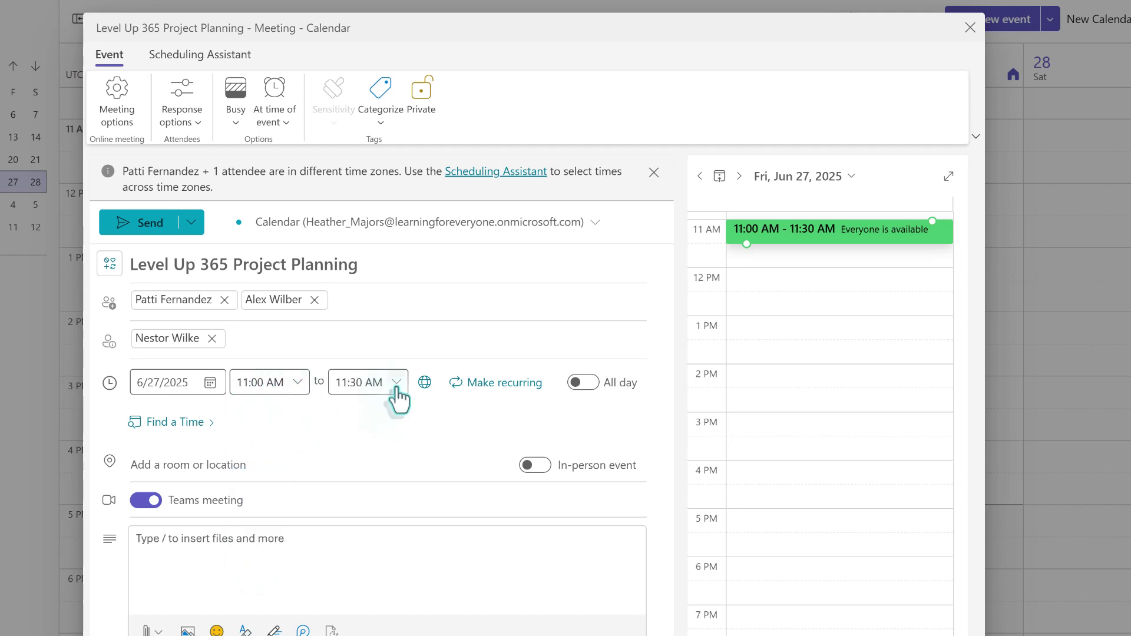
{"action": "left_click", "coordinate": [398, 386]}
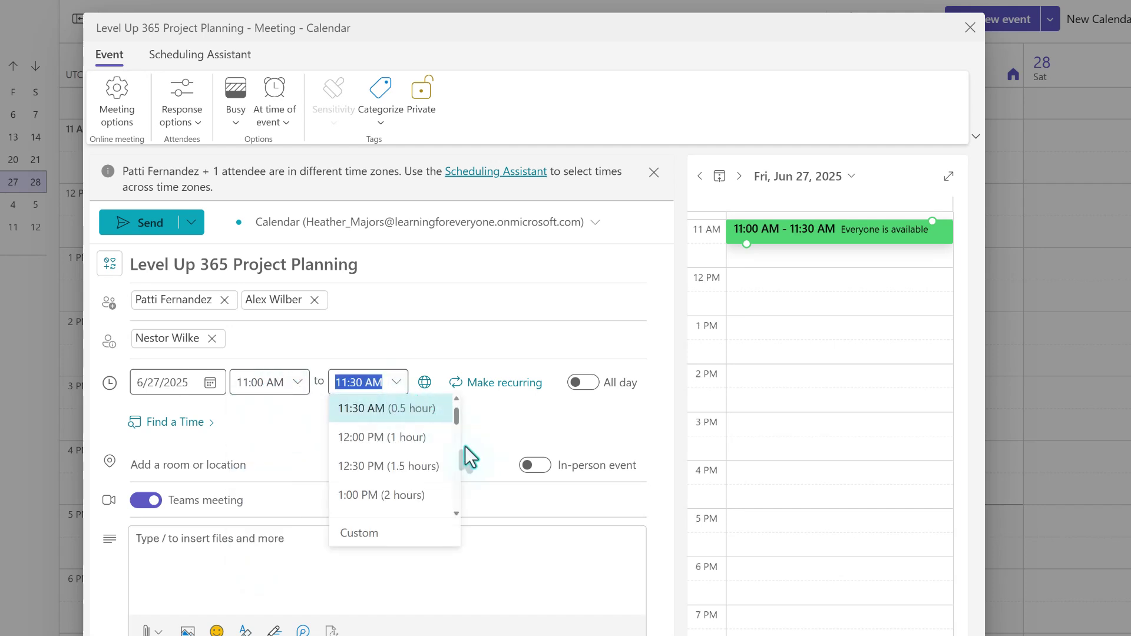
{"action": "left_click", "coordinate": [353, 439]}
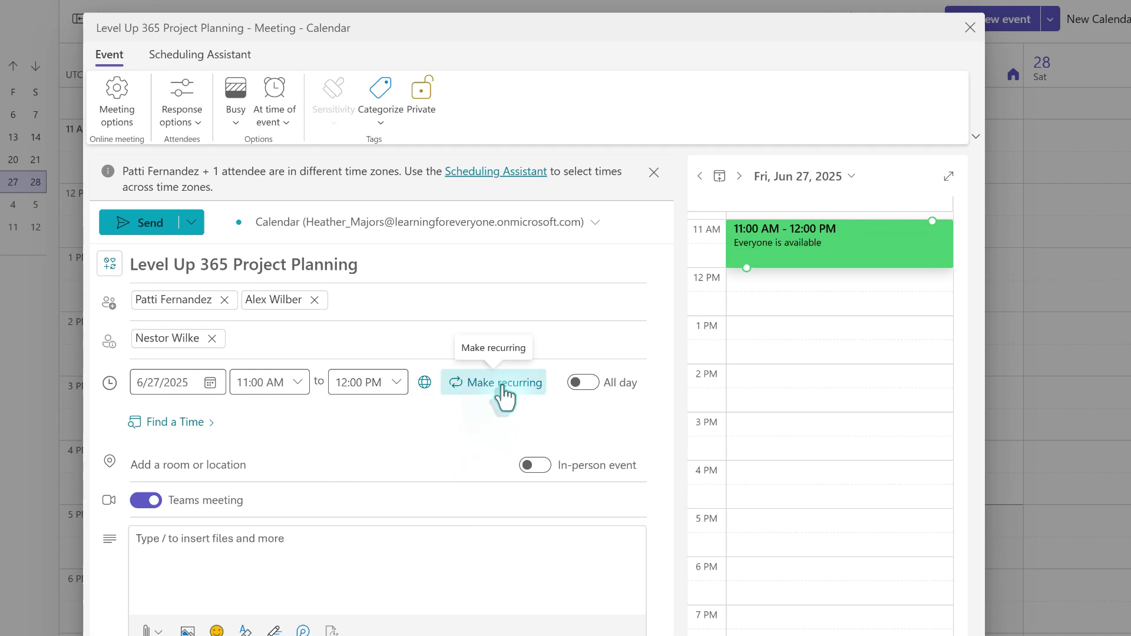
Step: Make the meeting repeat weekly on Fridays, ending July 25, 2025 instead of Dec 19, 2025
{"action": "left_click", "coordinate": [503, 397]}
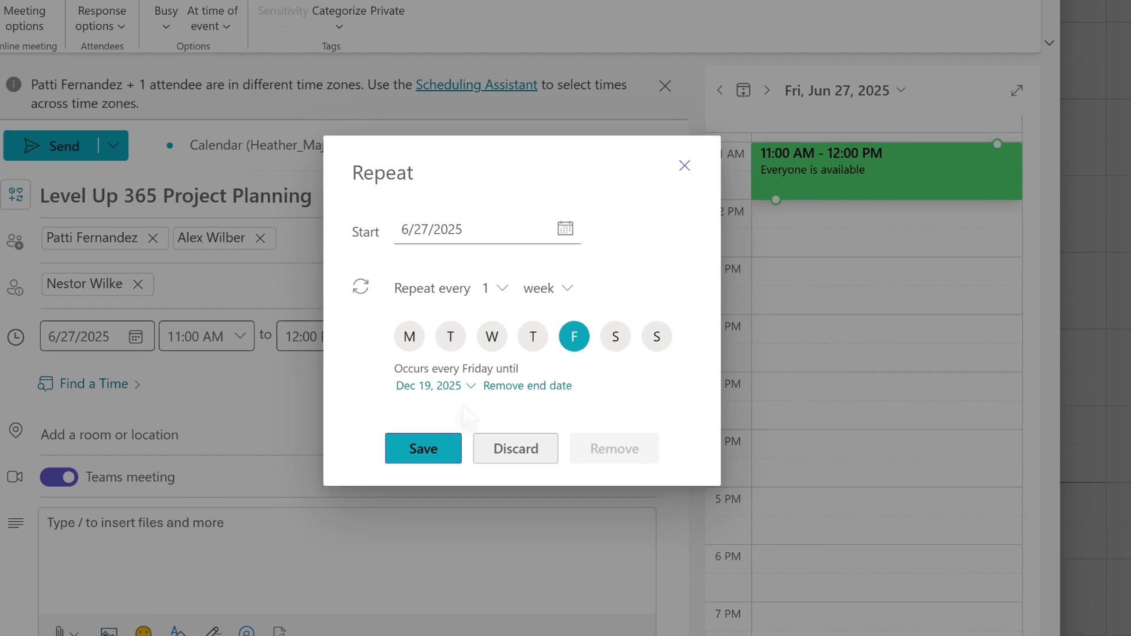
{"action": "left_click", "coordinate": [471, 388]}
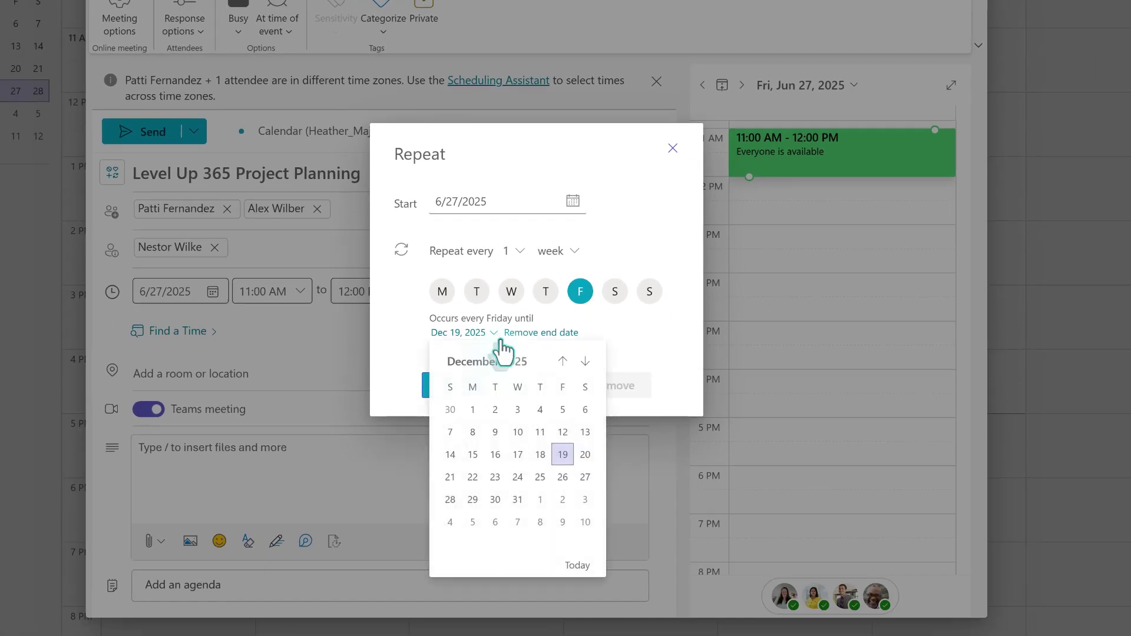
{"action": "left_click", "coordinate": [563, 361]}
{"action": "left_click", "coordinate": [563, 361]}
{"action": "left_click", "coordinate": [562, 361]}
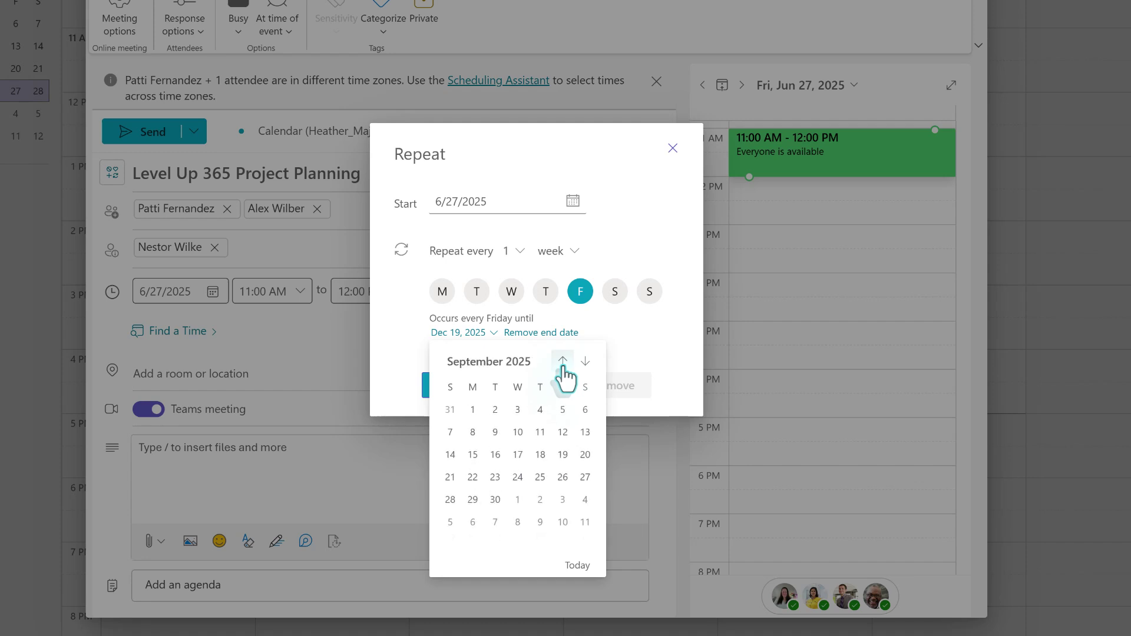
{"action": "left_click", "coordinate": [562, 363]}
{"action": "left_click", "coordinate": [563, 363]}
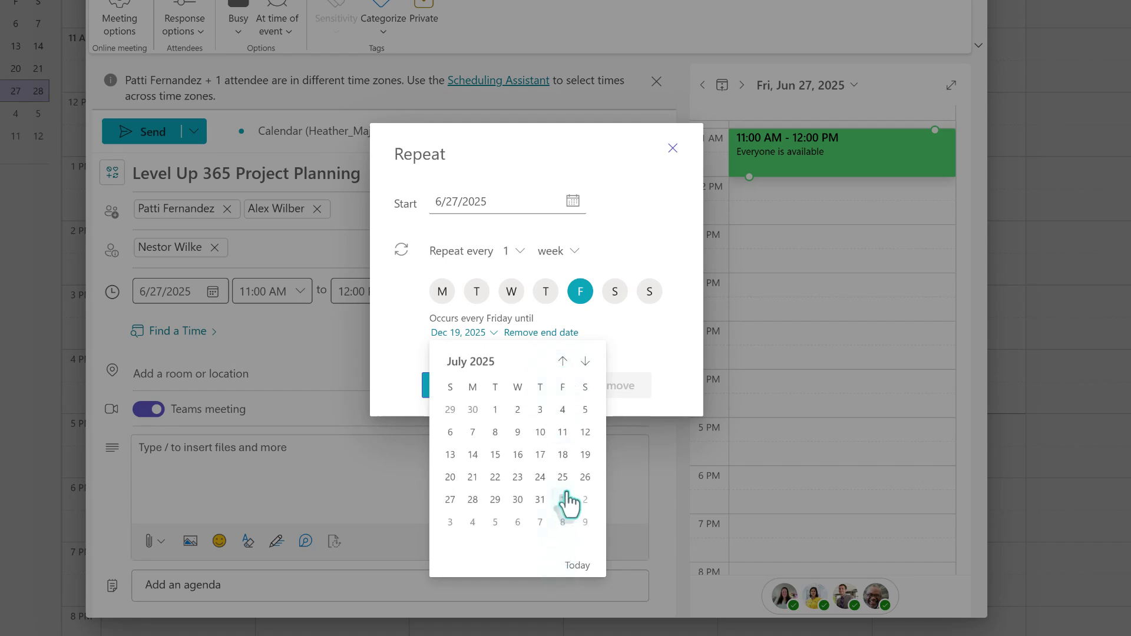
{"action": "left_click", "coordinate": [563, 475]}
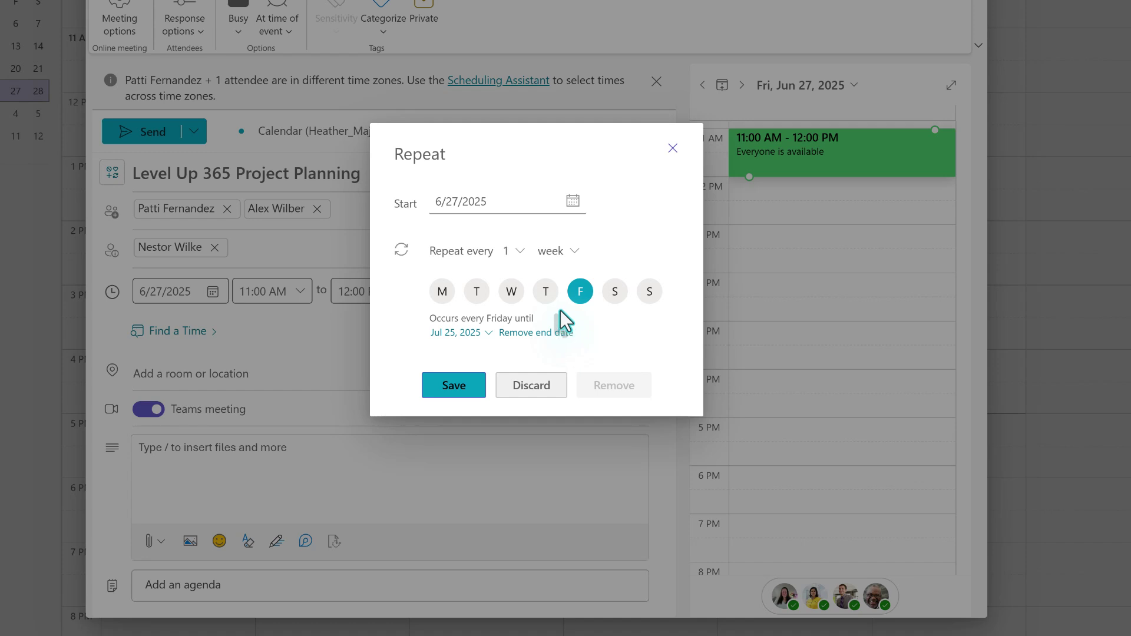
{"action": "left_click", "coordinate": [438, 389]}
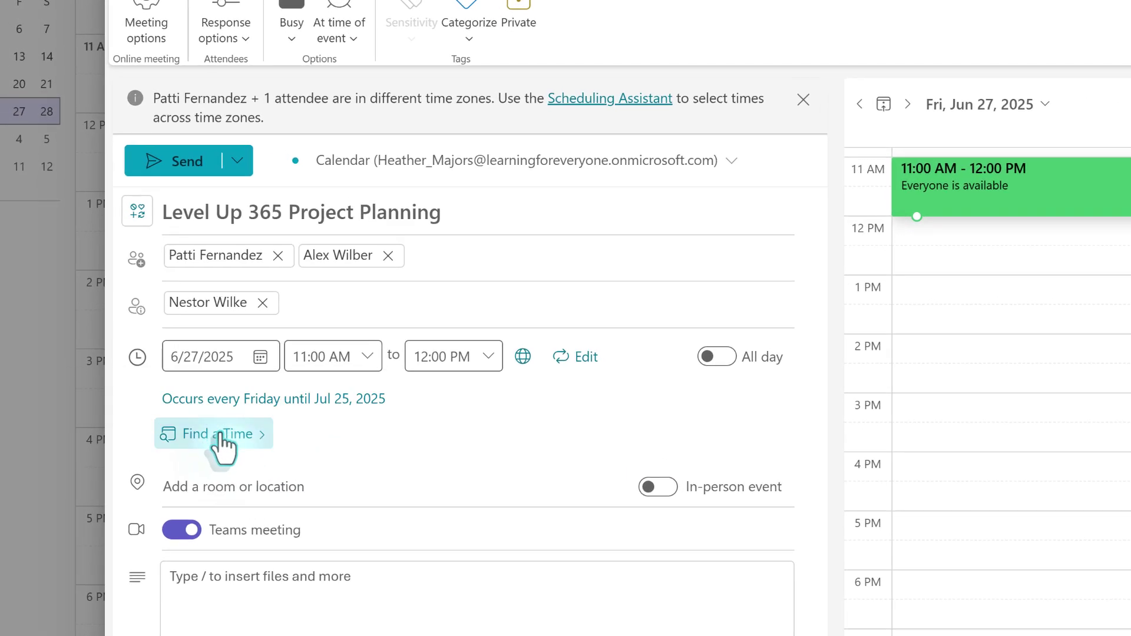
{"action": "left_click", "coordinate": [223, 437]}
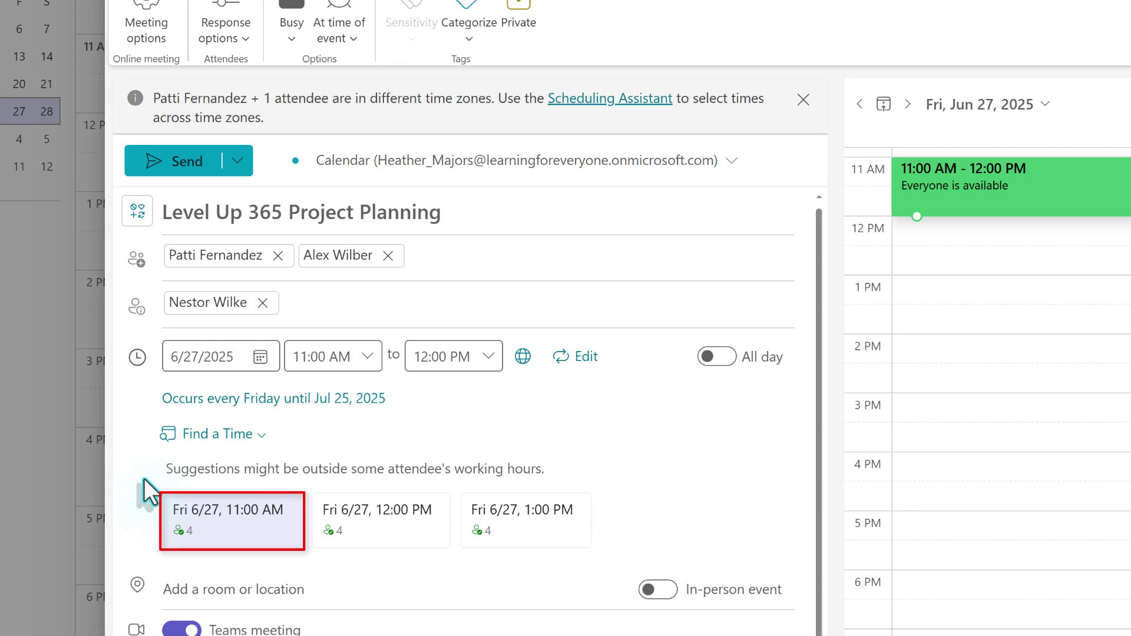
{"action": "left_click", "coordinate": [161, 524]}
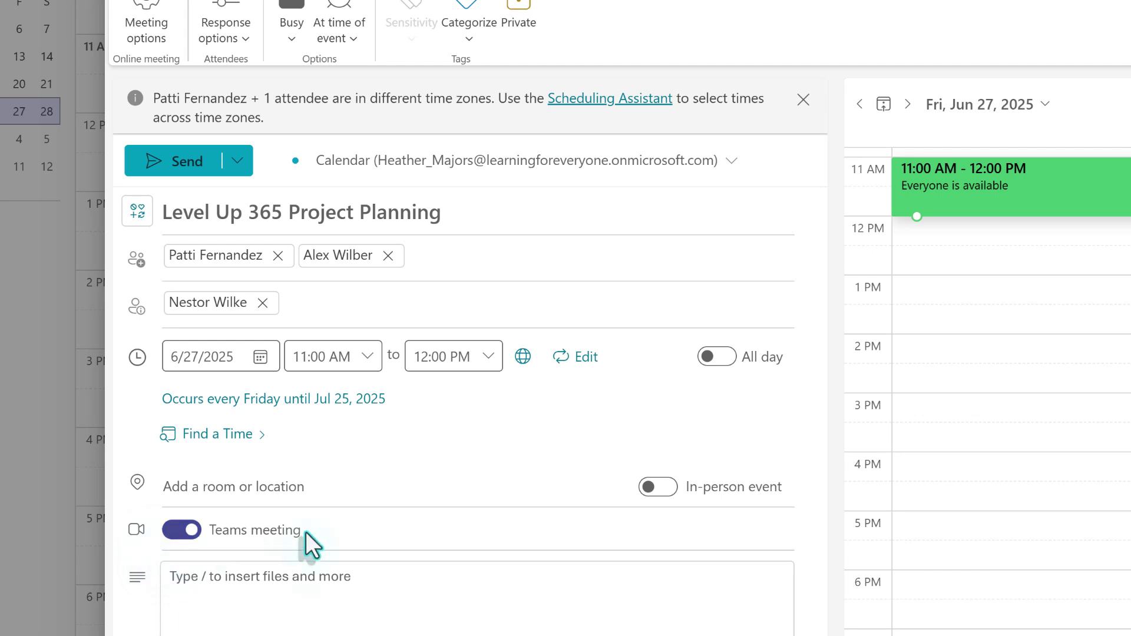
{"action": "left_click", "coordinate": [651, 492]}
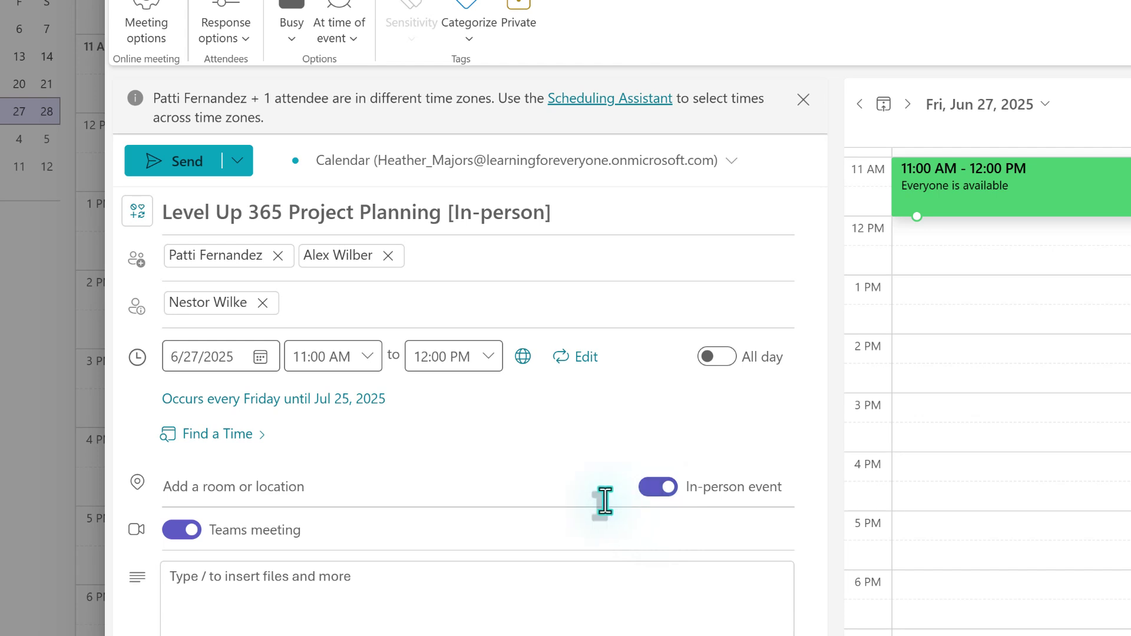
{"action": "left_click", "coordinate": [658, 494]}
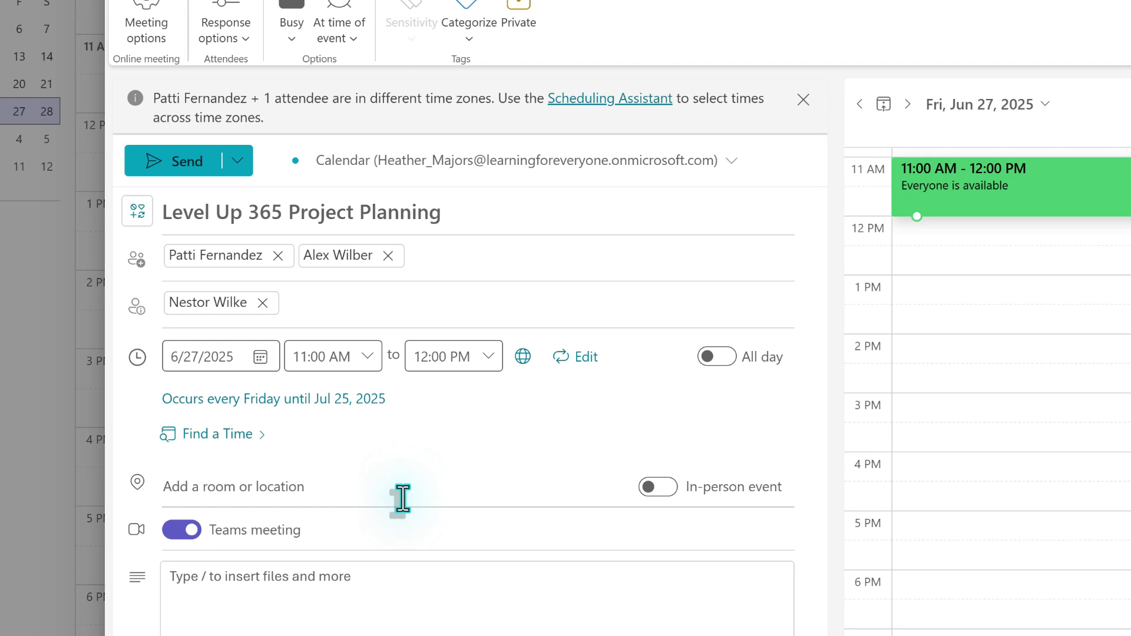
Step: Write the description 'We will discuss the next phase of the Level Up 365 program and pick a launch date.'
{"action": "type", "text": "We will"}
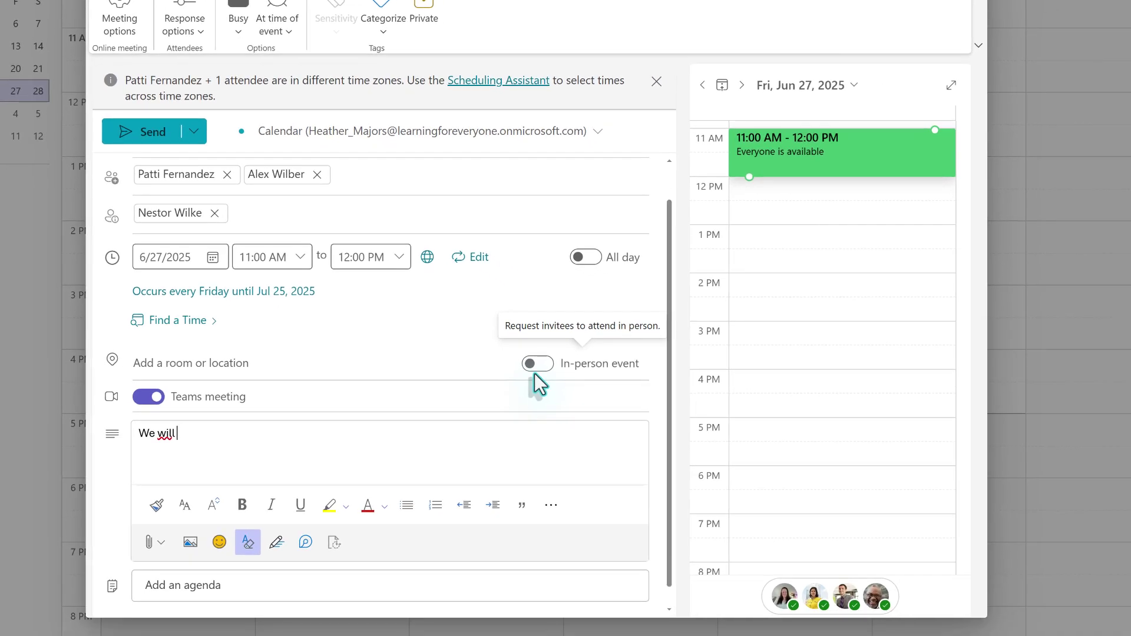
{"action": "type", "text": " discuss the next phase of "}
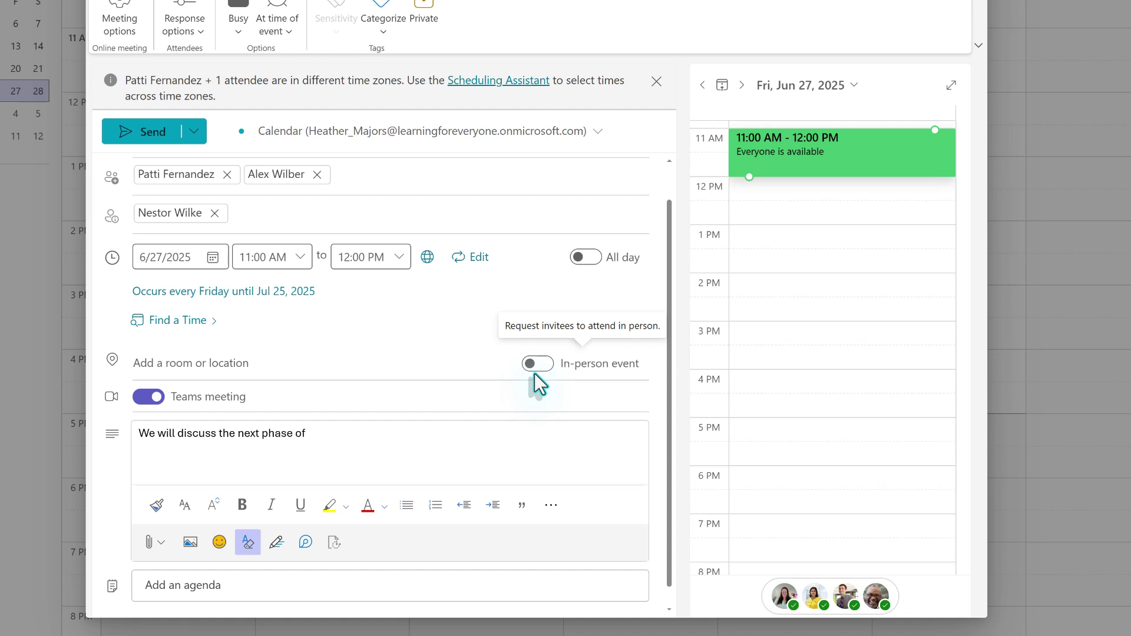
{"action": "type", "text": "the Level Up 365 program and"}
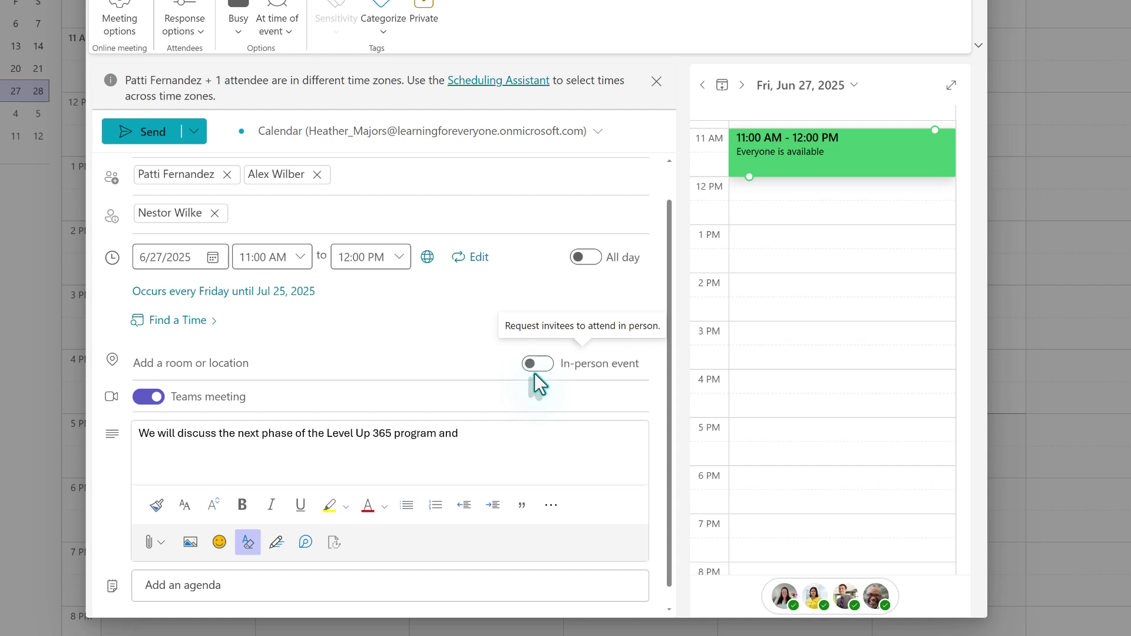
{"action": "type", "text": " pick a launch date."}
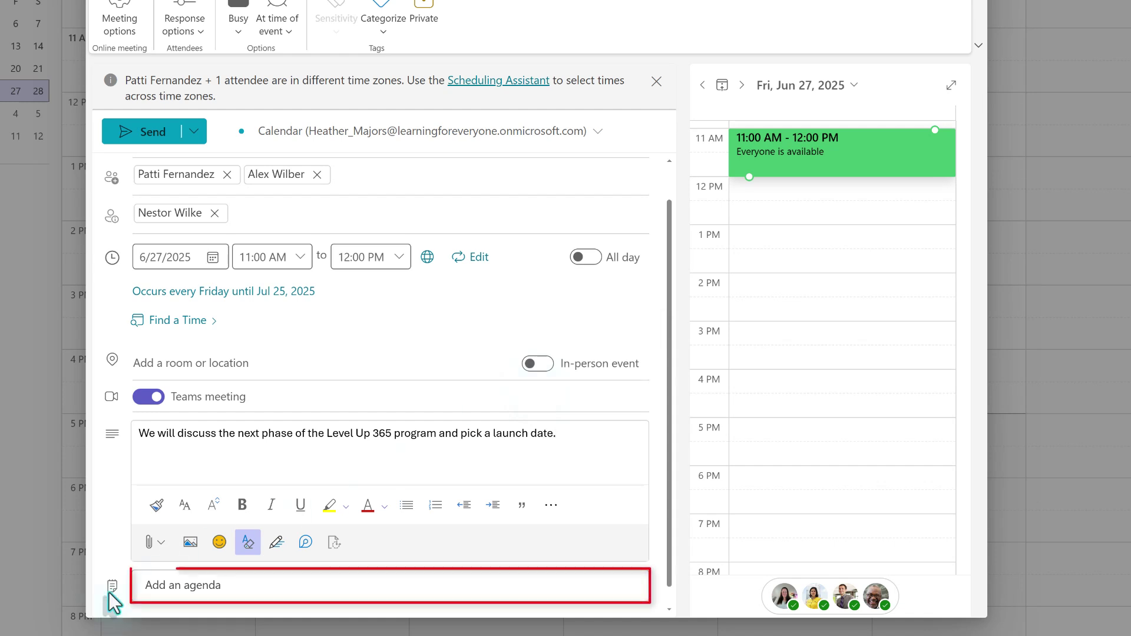
Step: Add agenda items 'Choose Launch Date' and 'Who will teach first webinar'
{"action": "left_click", "coordinate": [197, 591]}
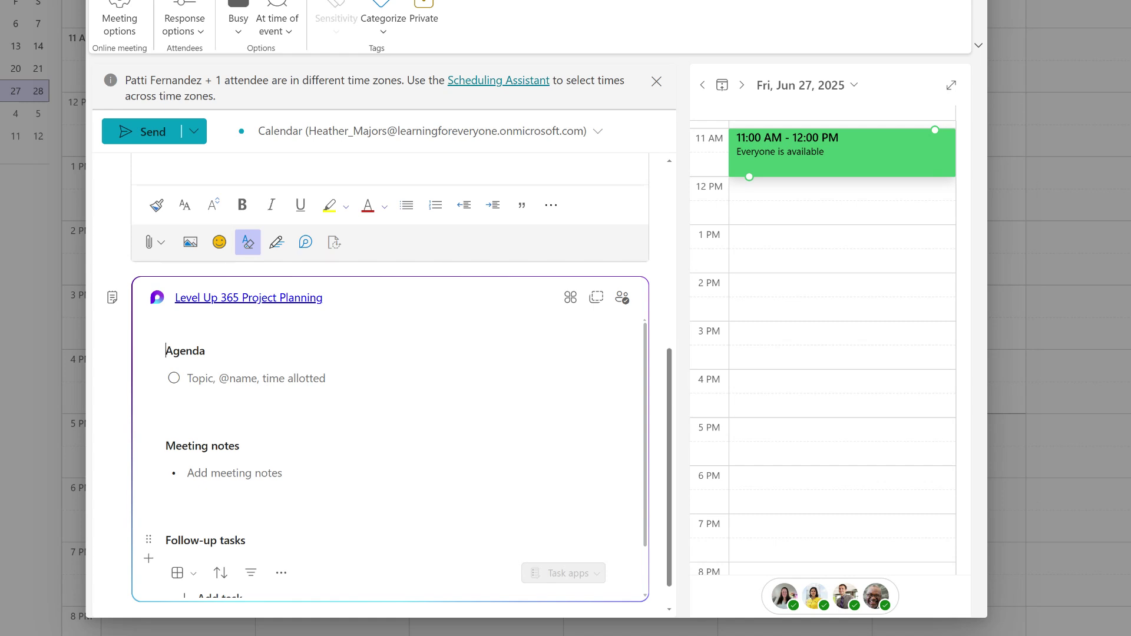
{"action": "left_click", "coordinate": [187, 378]}
{"action": "type", "text": "Choos"}
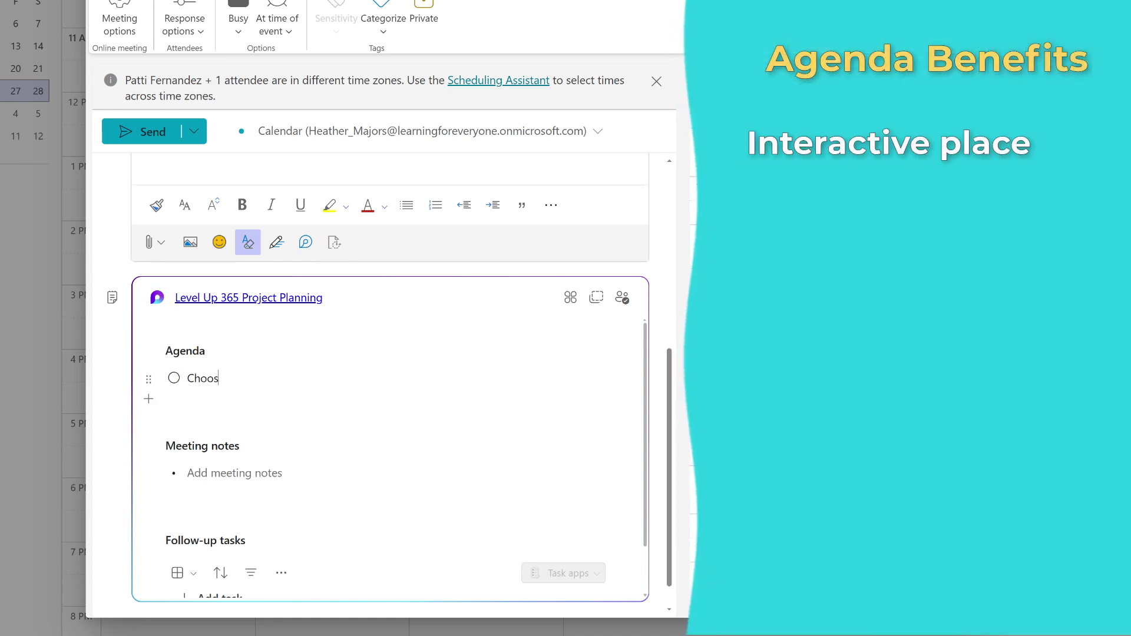
{"action": "type", "text": "e Launch Da"}
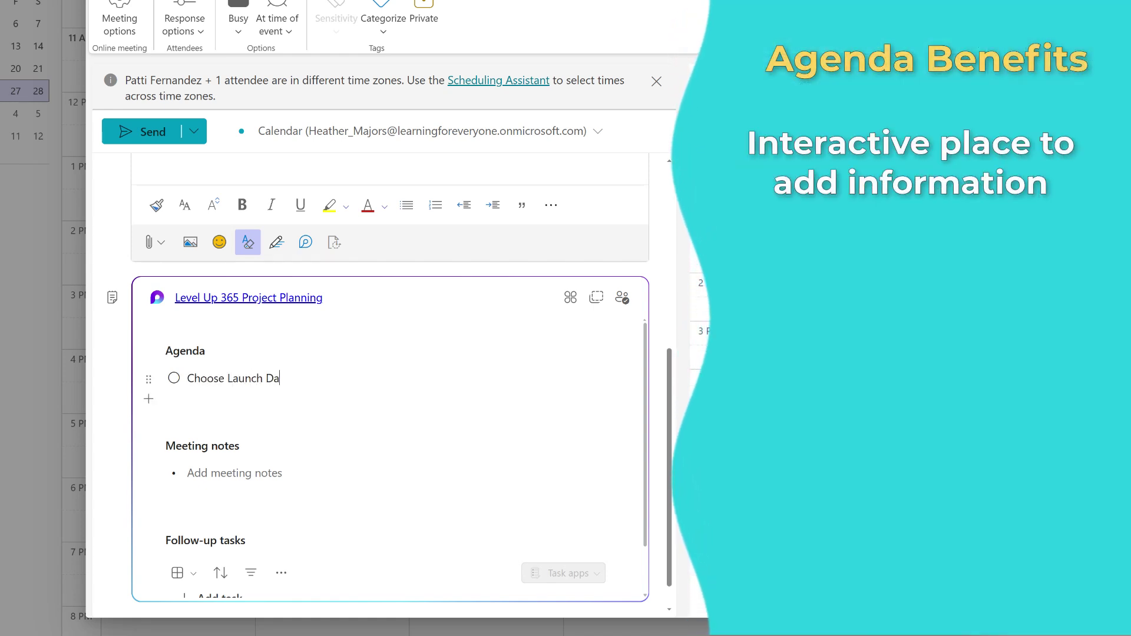
{"action": "type", "text": "te"}
{"action": "key", "text": "Return"}
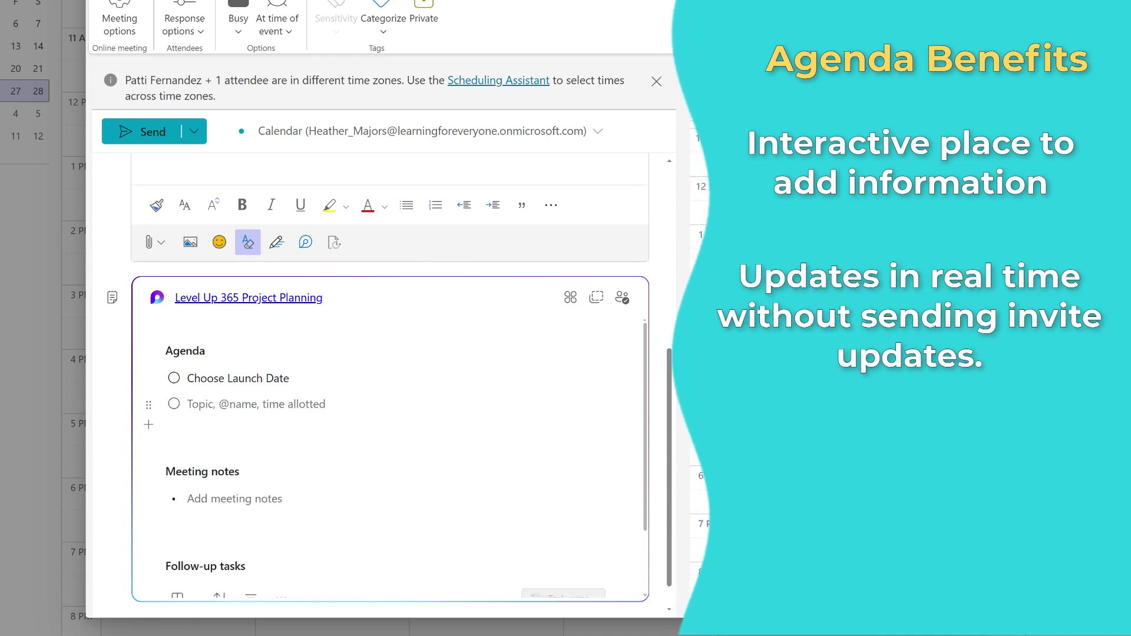
{"action": "type", "text": "Who will tea"}
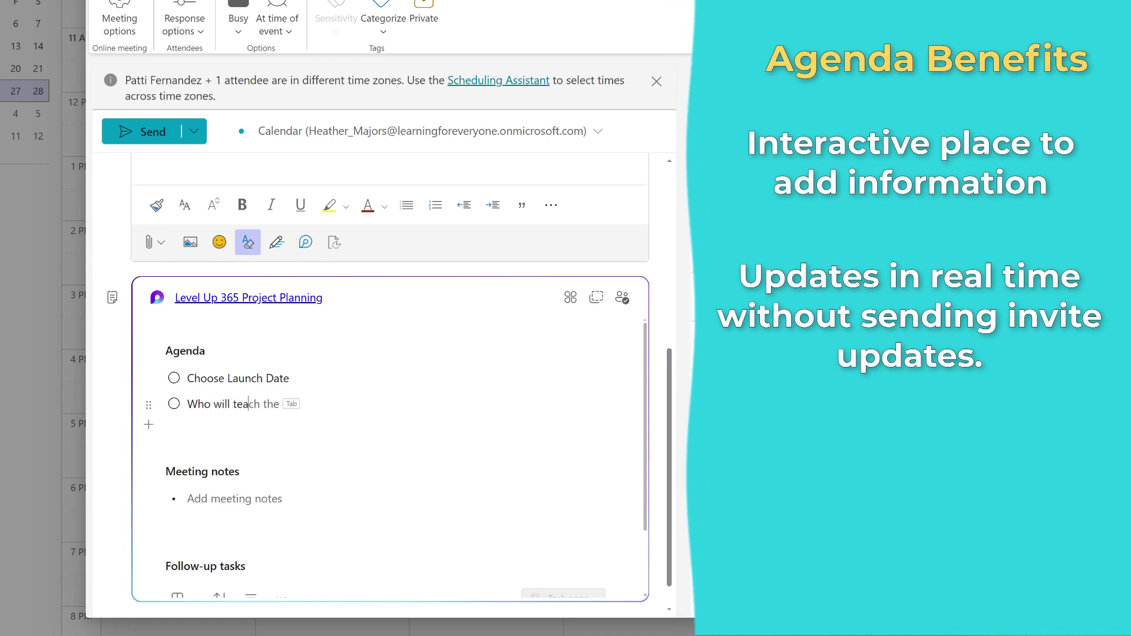
{"action": "type", "text": "ch first webinar"}
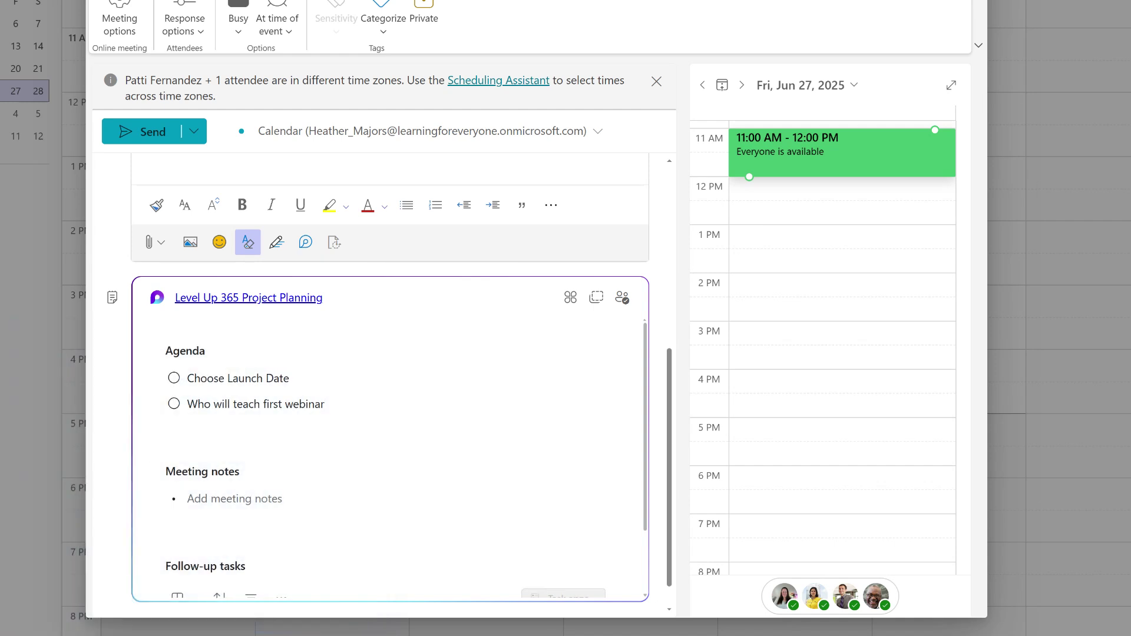
Step: Send the Level Up 365 Project Planning invitation and reopen it from Friday, June 27
{"action": "scroll", "coordinate": [148, 474], "scroll_direction": "up", "scroll_amount": 5}
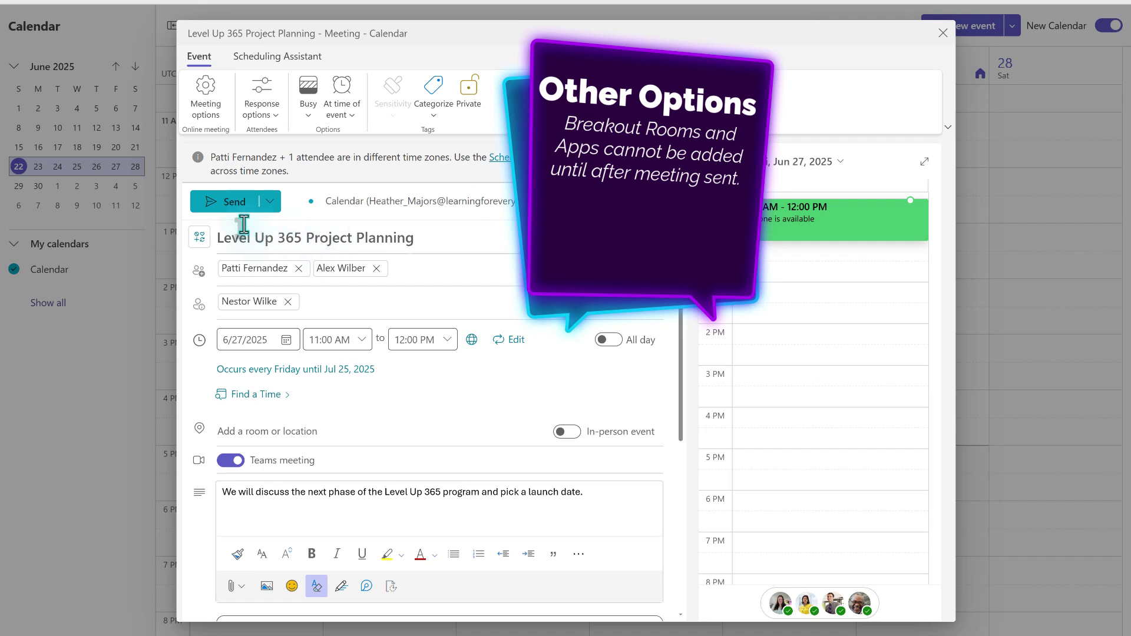
{"action": "left_click", "coordinate": [232, 203]}
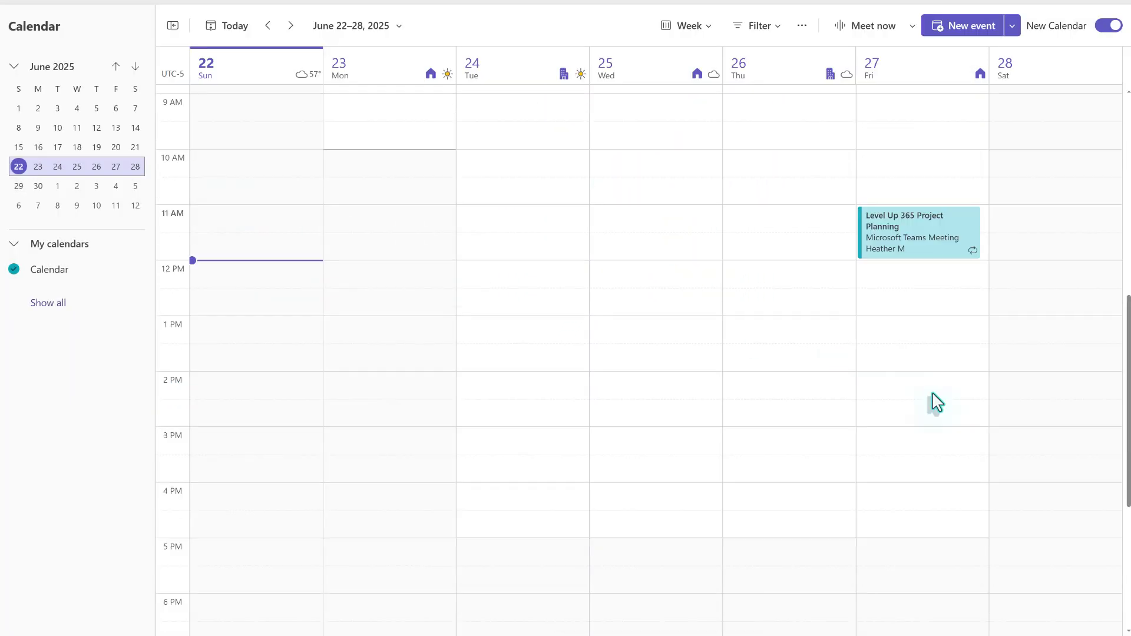
{"action": "double_click", "coordinate": [889, 244]}
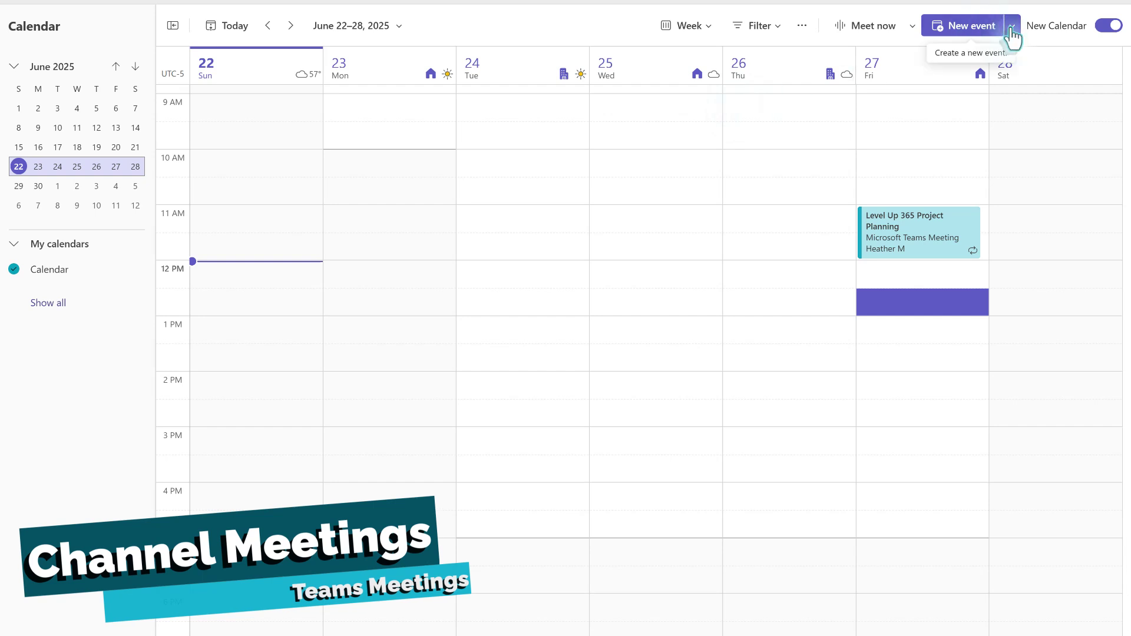
Step: Create a new channel meeting posted to the M365 Coaching > General channel
{"action": "left_click", "coordinate": [1012, 25]}
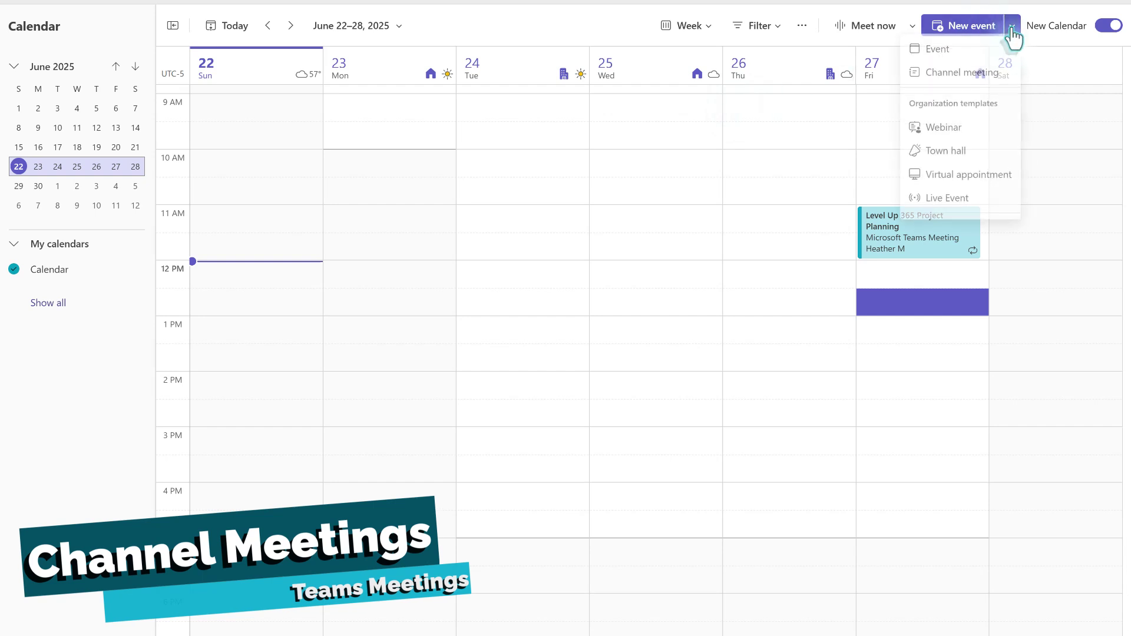
{"action": "left_click", "coordinate": [974, 76]}
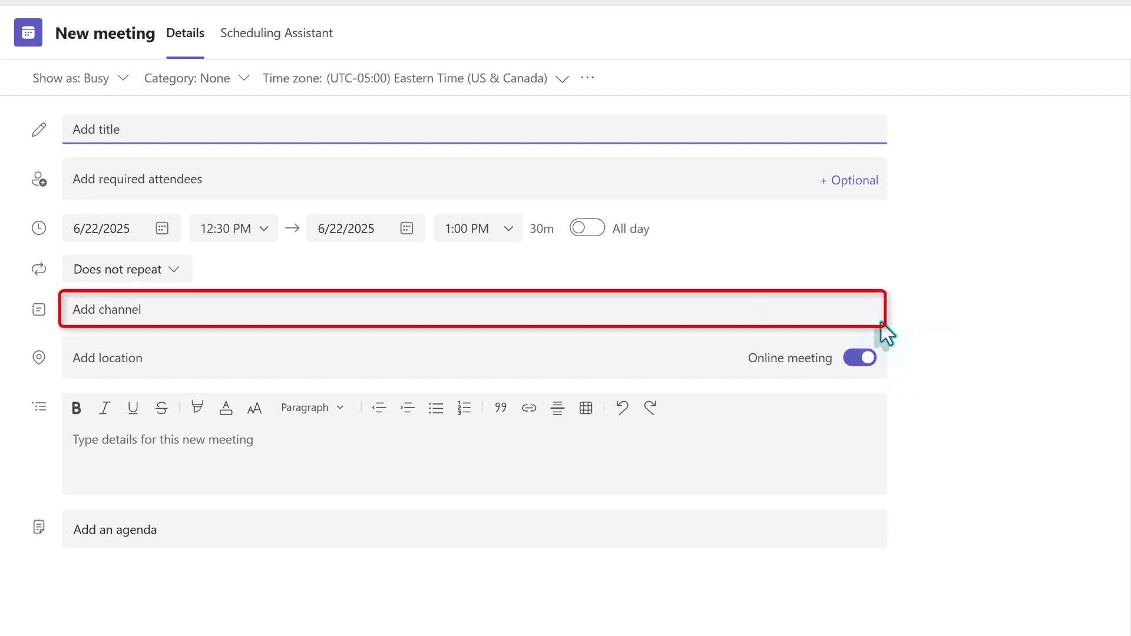
{"action": "left_click", "coordinate": [143, 317]}
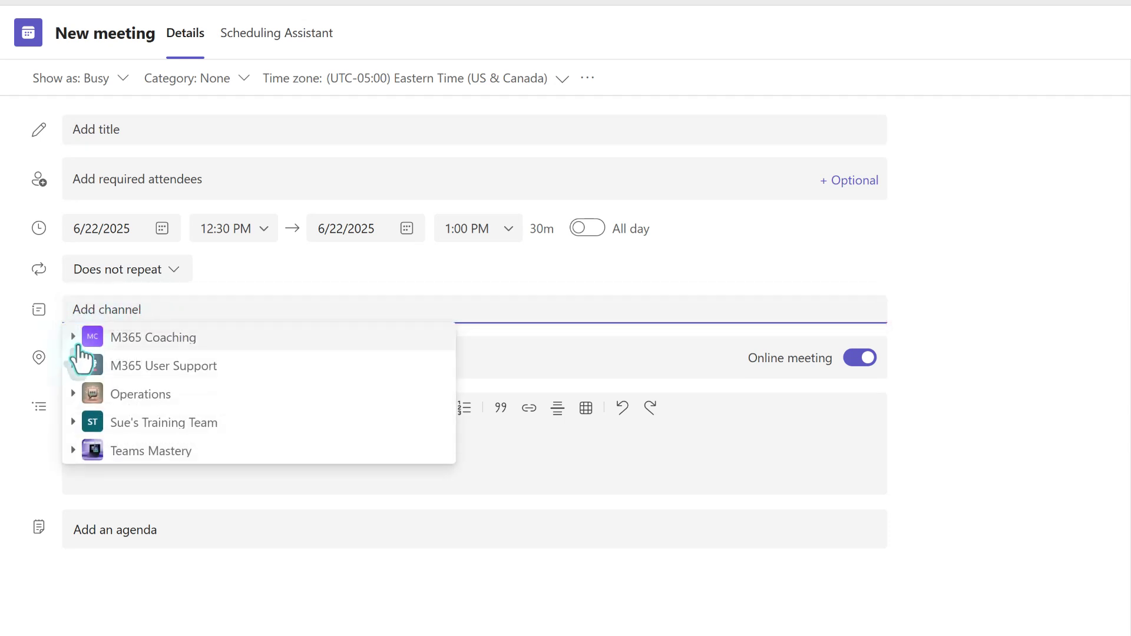
{"action": "left_click", "coordinate": [73, 337]}
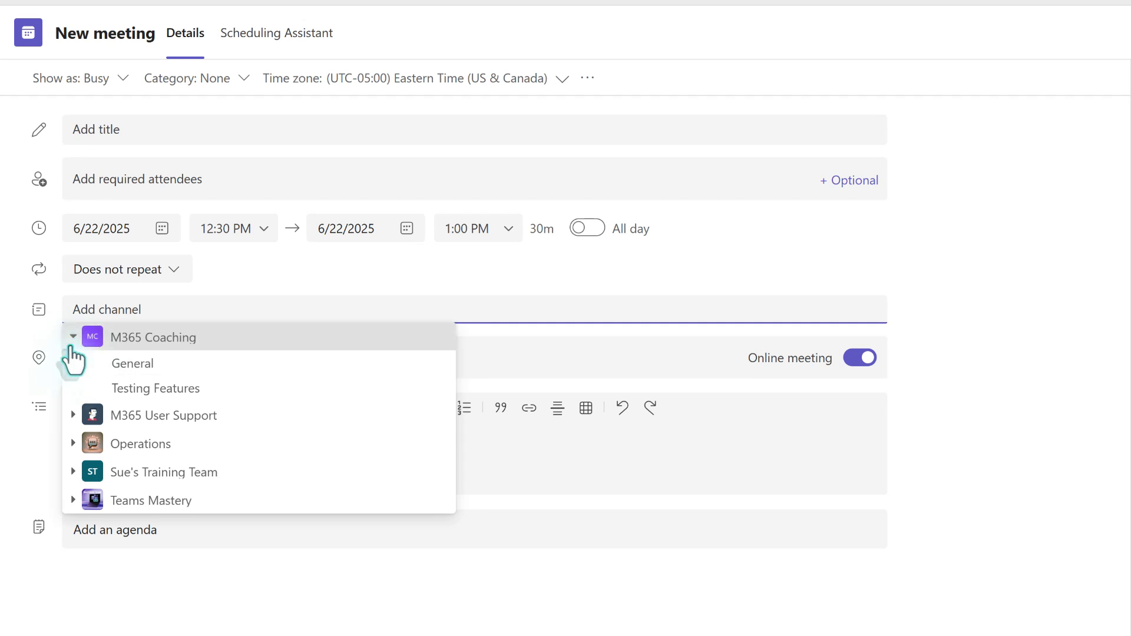
{"action": "left_click", "coordinate": [134, 364]}
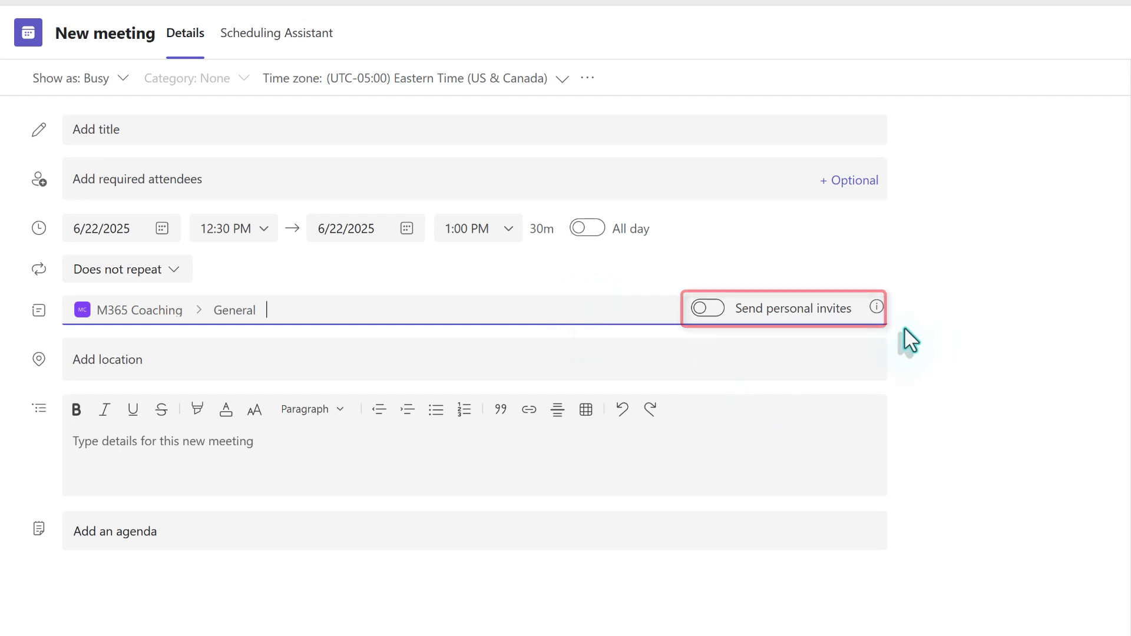
{"action": "mouse_move", "coordinate": [875, 318]}
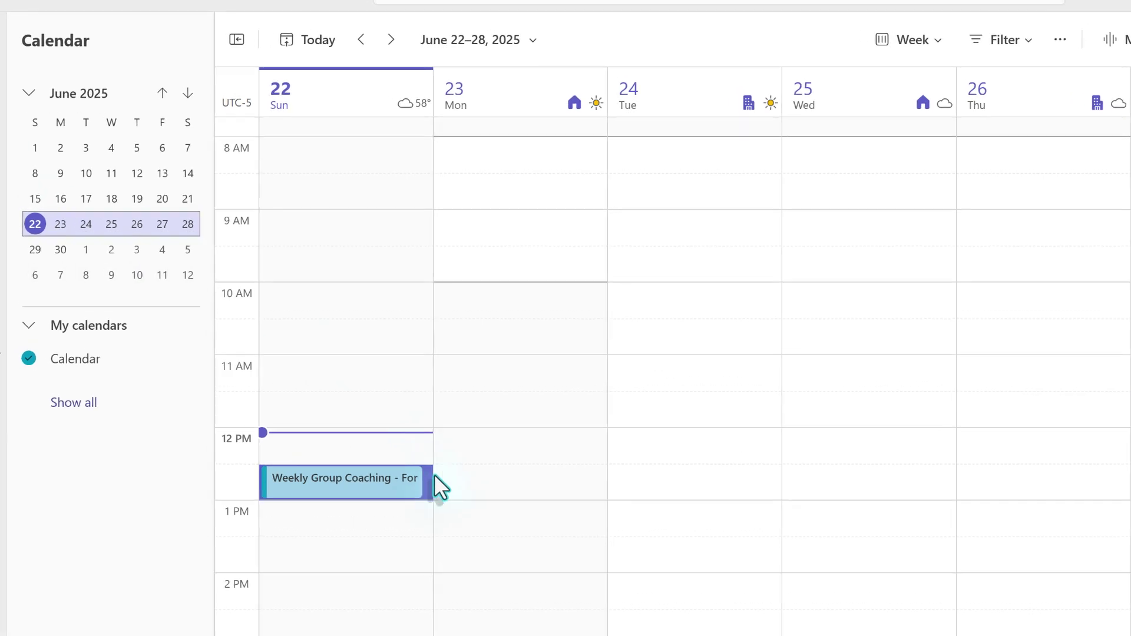
{"action": "left_click", "coordinate": [35, 139]}
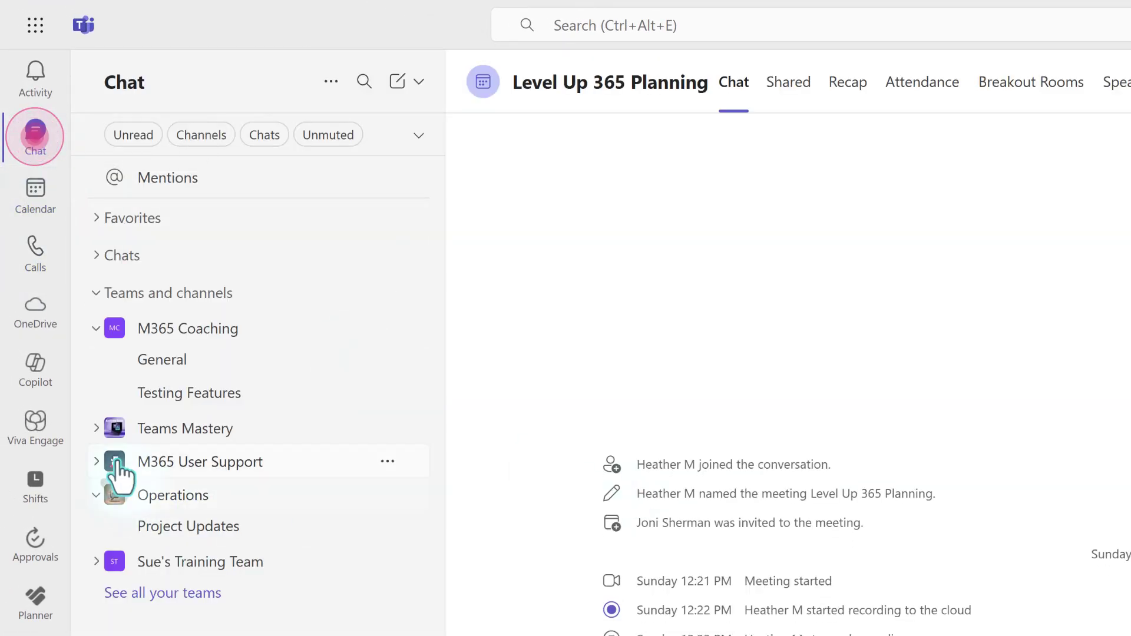
{"action": "left_click", "coordinate": [159, 368]}
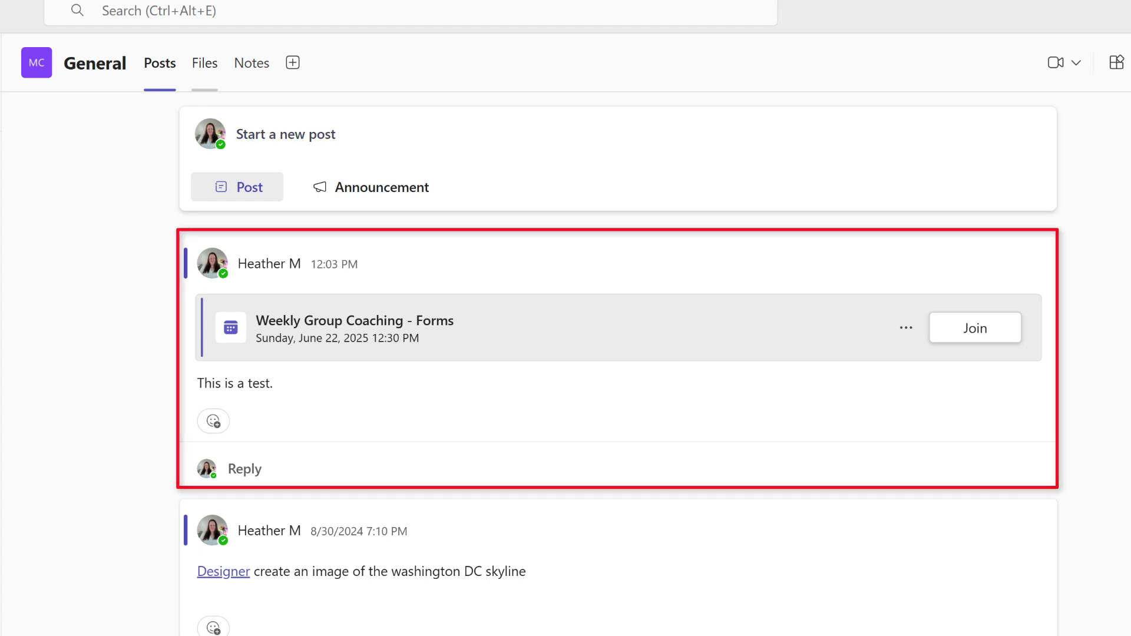
{"action": "mouse_move", "coordinate": [358, 362]}
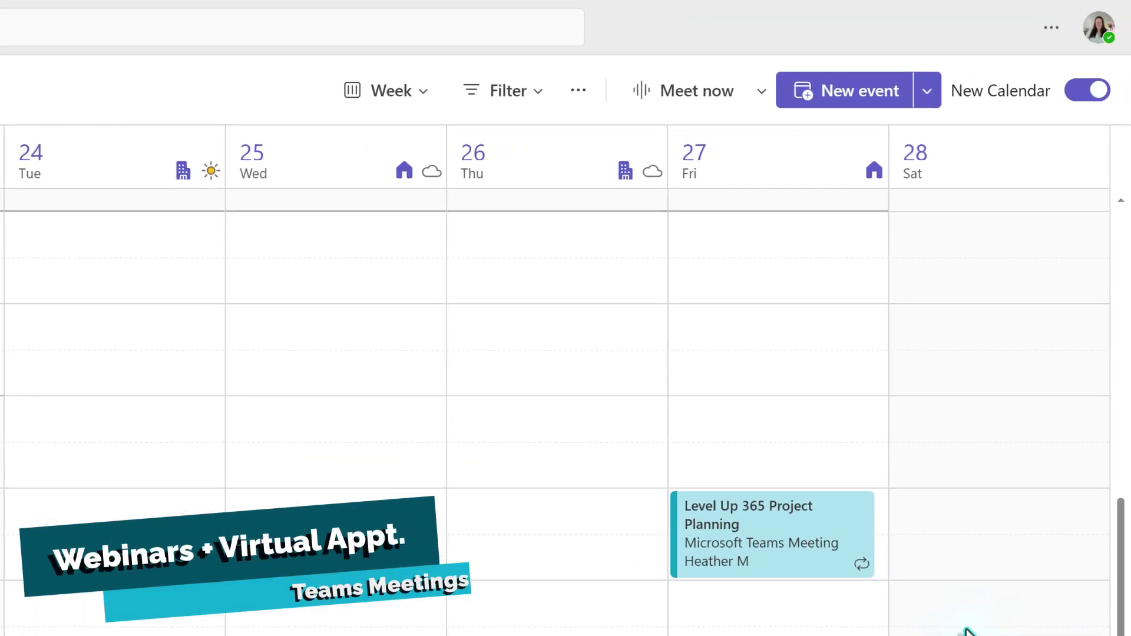
Step: Start a 1-1 coaching virtual appointment and enter the external guest's name and e-mail
{"action": "left_click", "coordinate": [927, 92]}
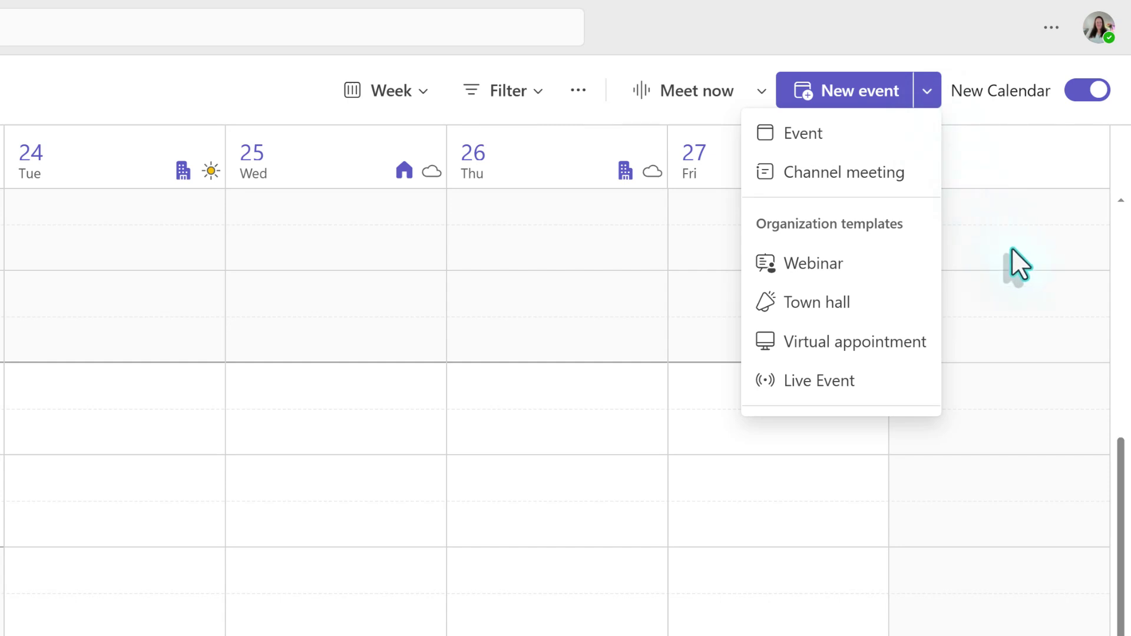
{"action": "left_click", "coordinate": [880, 343]}
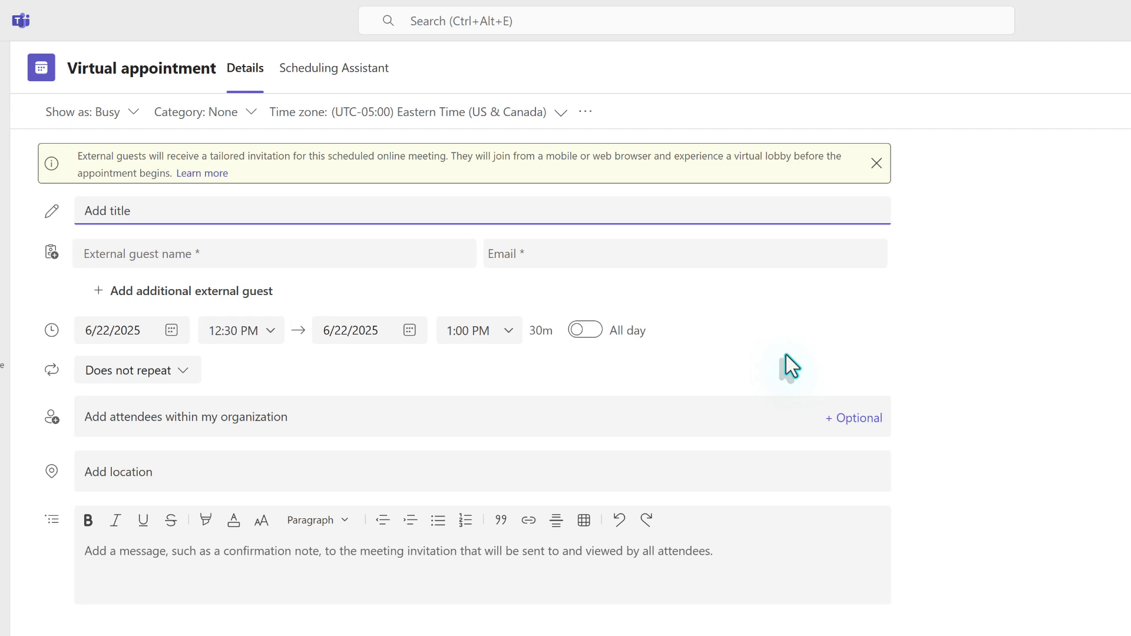
{"action": "type", "text": "1-1 Coaching Jane"}
{"action": "left_click", "coordinate": [212, 254]}
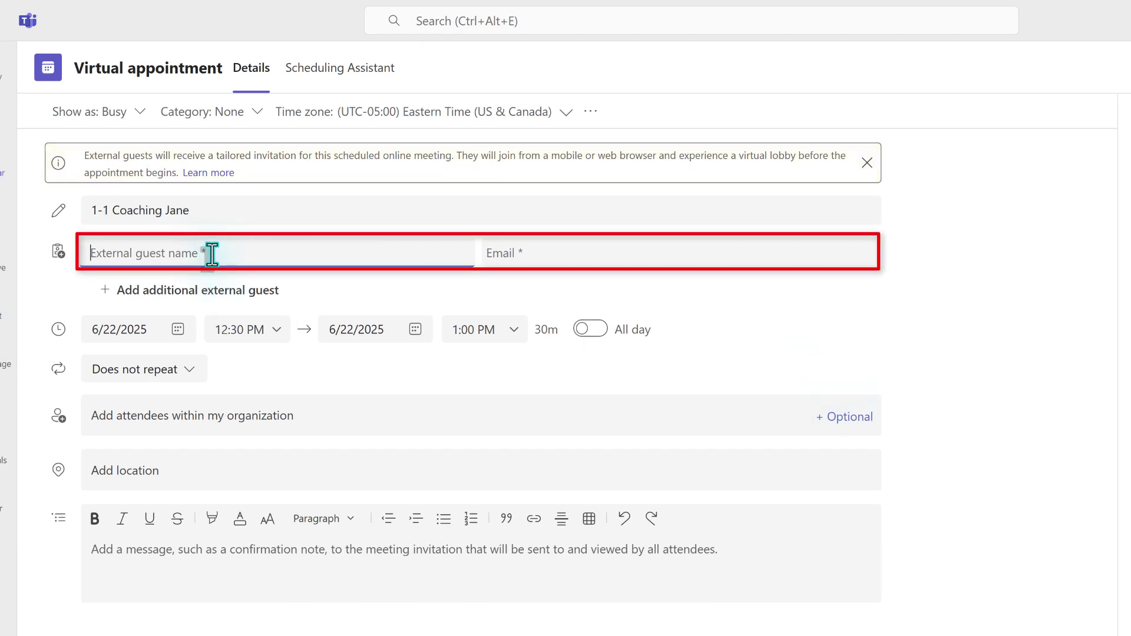
{"action": "type", "text": "Jane Doe"}
{"action": "key", "text": "Tab"}
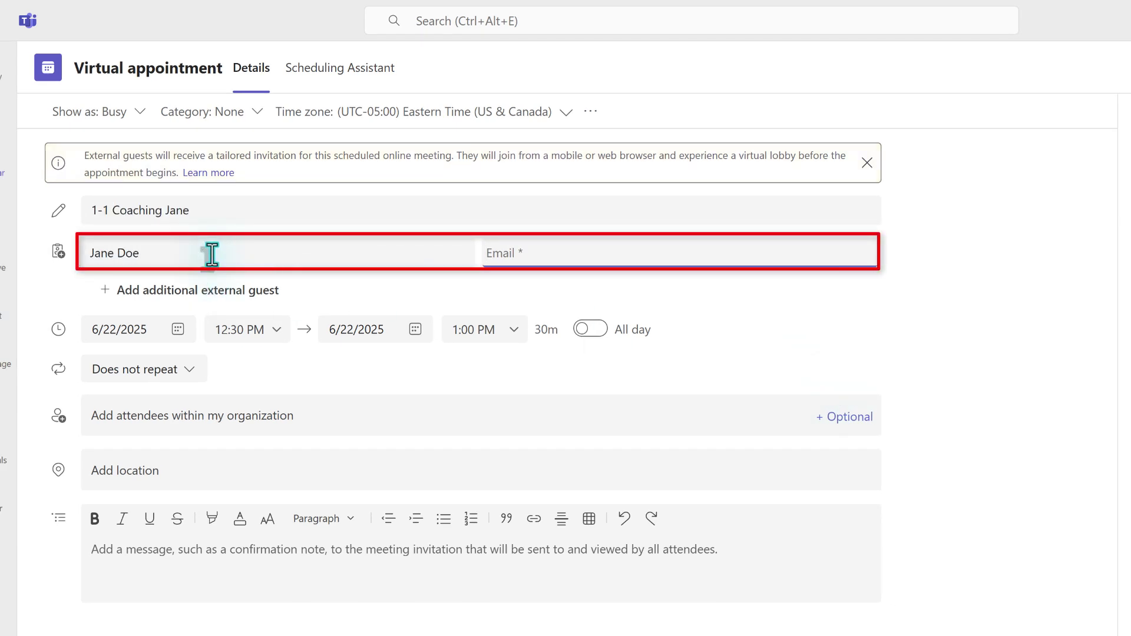
{"action": "type", "text": "jane.doe@gmail.com"}
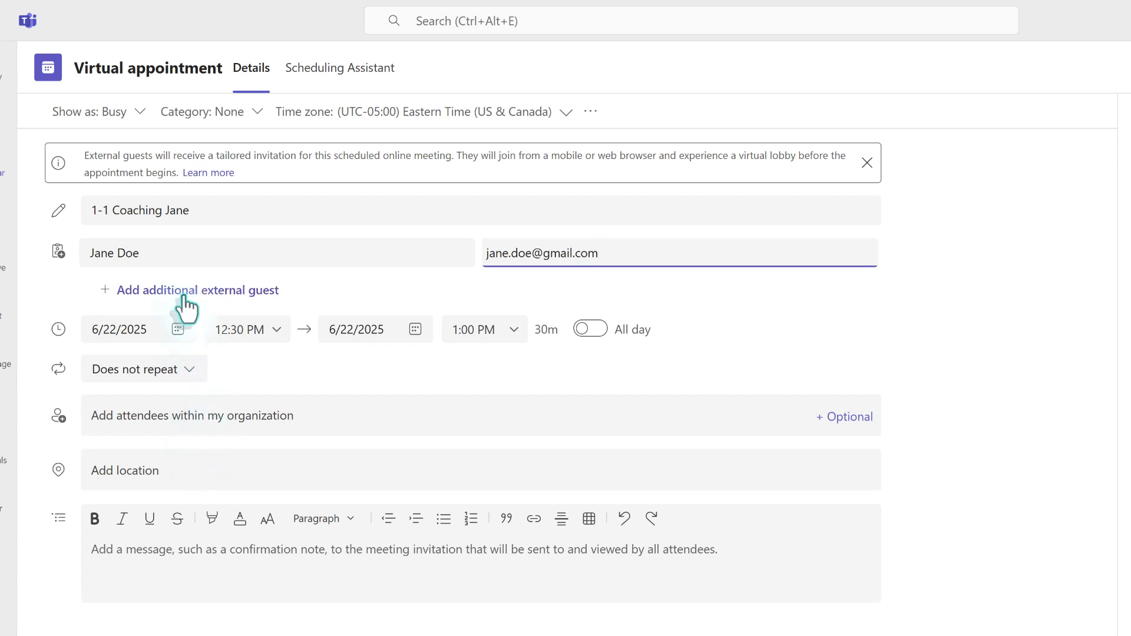
Step: Paste the Level Up 365 project review message into the invitation
{"action": "left_click", "coordinate": [168, 424]}
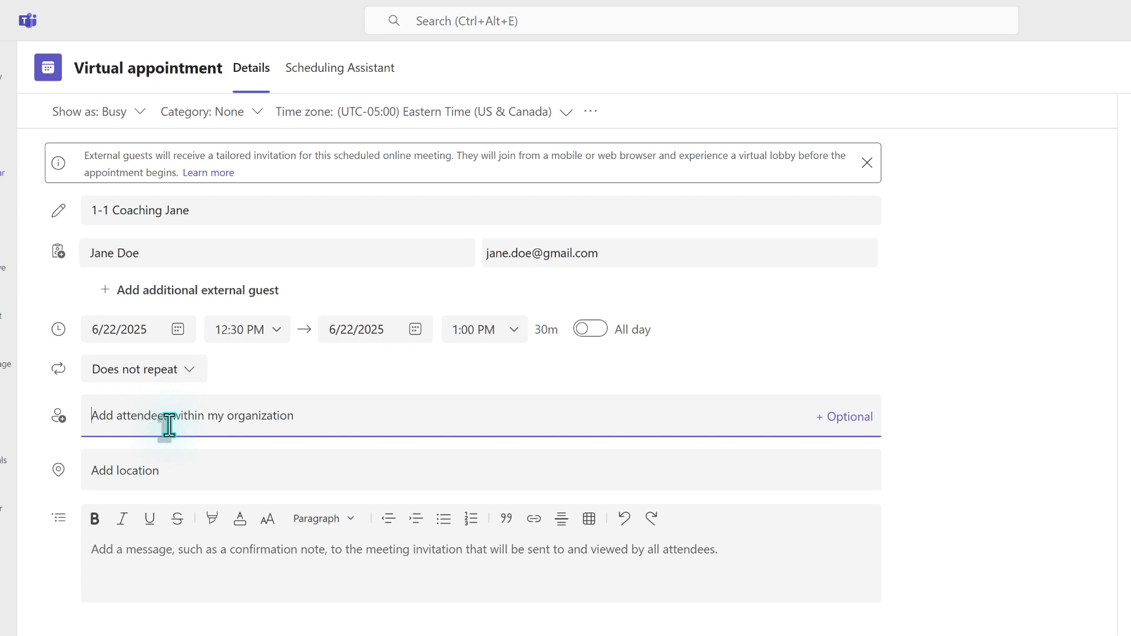
{"action": "left_click", "coordinate": [249, 583]}
{"action": "type", "text": "This meeting is to review the progress on your Project for the Level Up 365 program."}
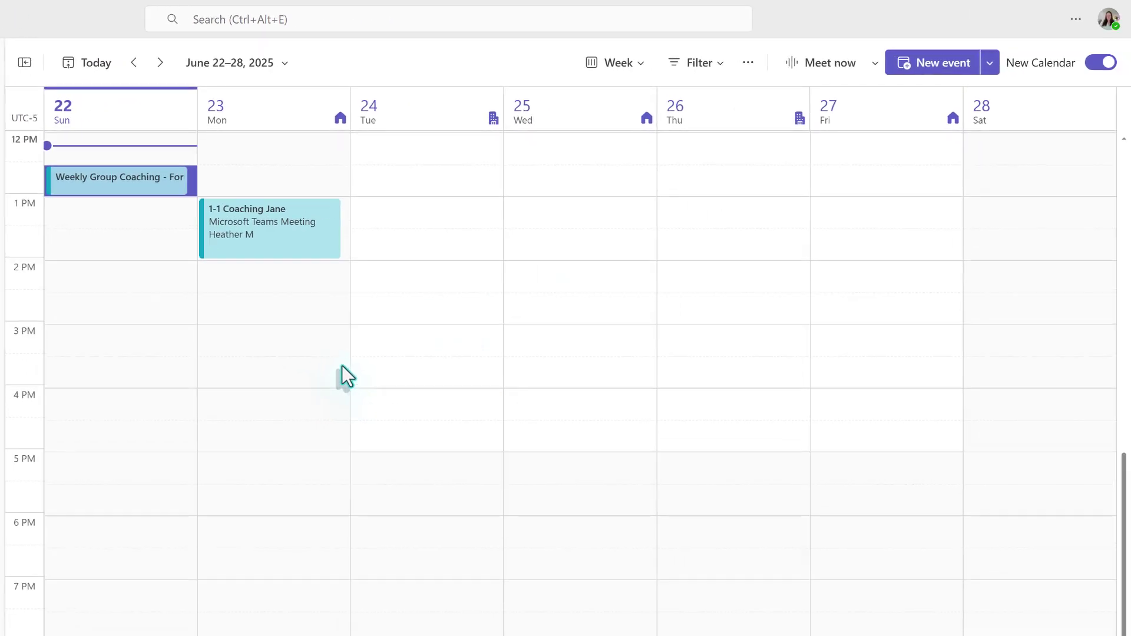
{"action": "scroll", "coordinate": [354, 375], "scroll_direction": "up", "scroll_amount": 3}
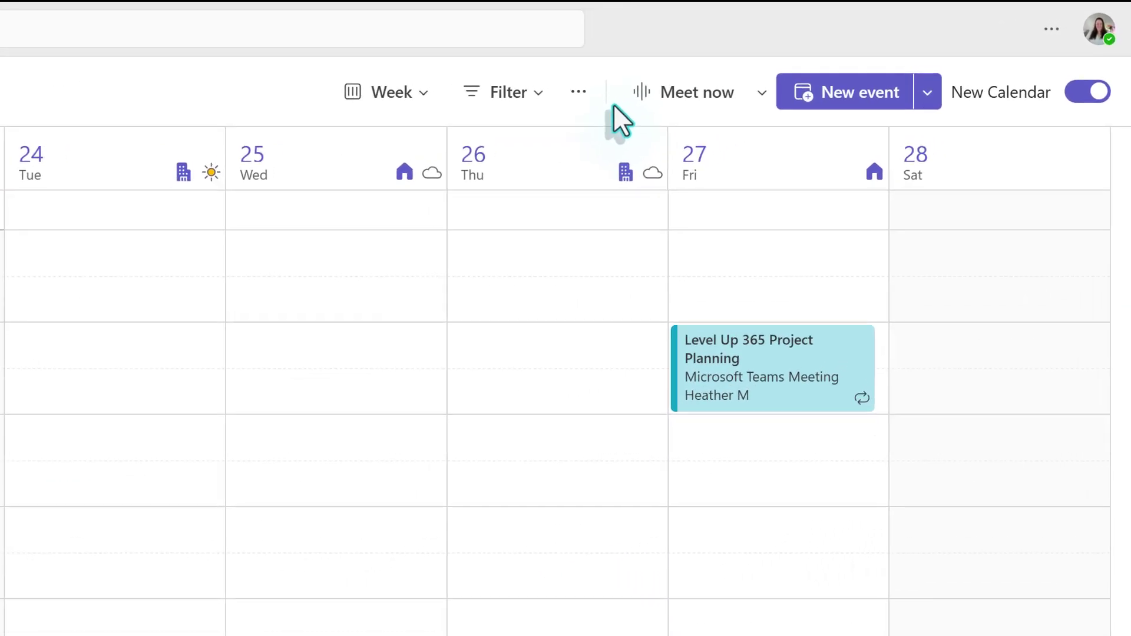
Step: Start a Meet now meeting named 'Ad Hoc Meeting - WAR Review' and join it
{"action": "left_click", "coordinate": [761, 99]}
{"action": "left_click", "coordinate": [689, 94]}
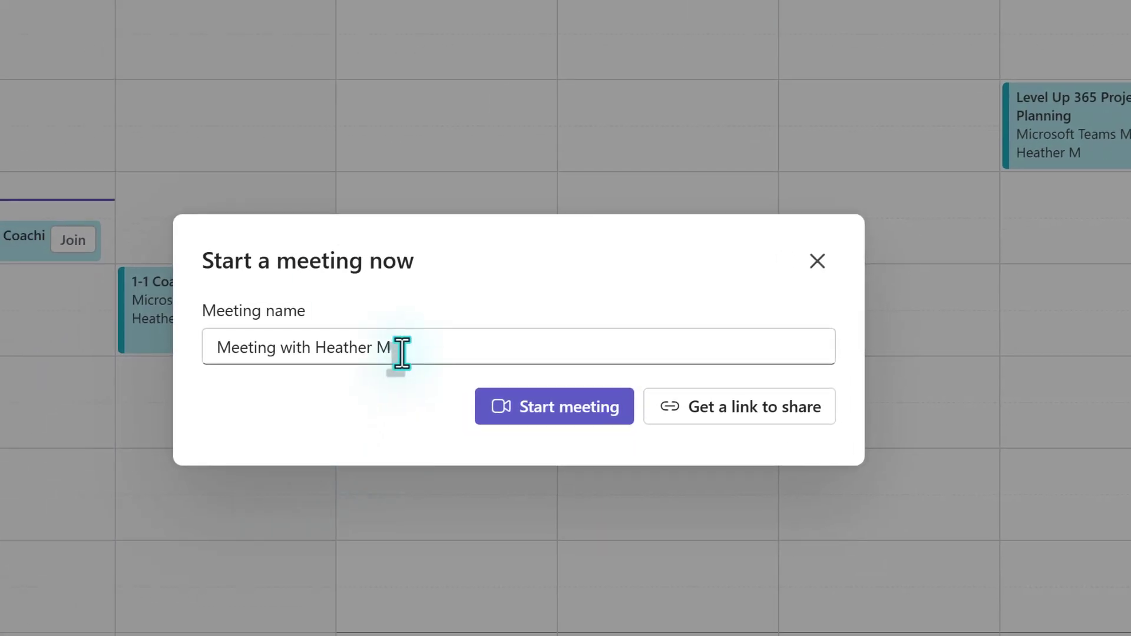
{"action": "triple_click", "coordinate": [260, 357]}
{"action": "type", "text": "Ad Hoc "}
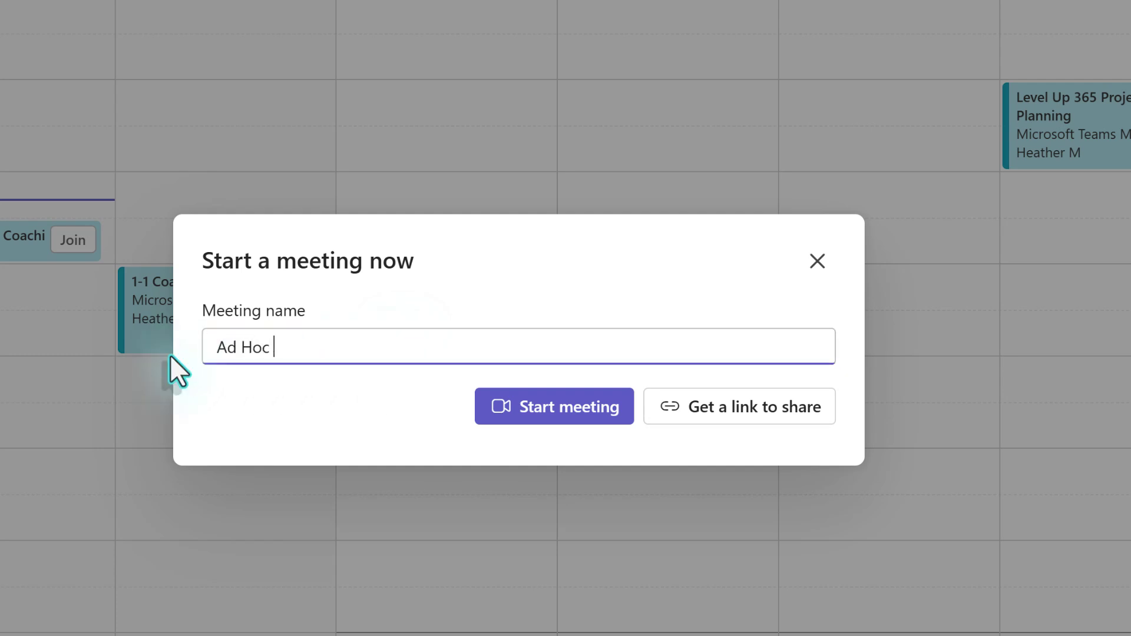
{"action": "type", "text": "Meeting - WAR Review"}
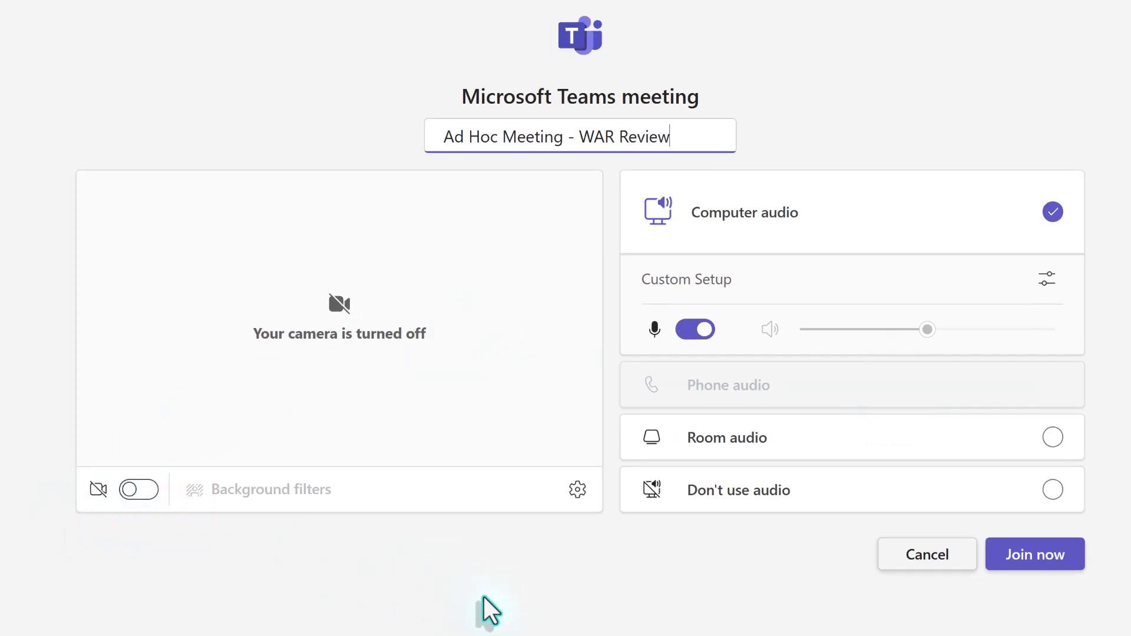
{"action": "left_click", "coordinate": [1036, 554]}
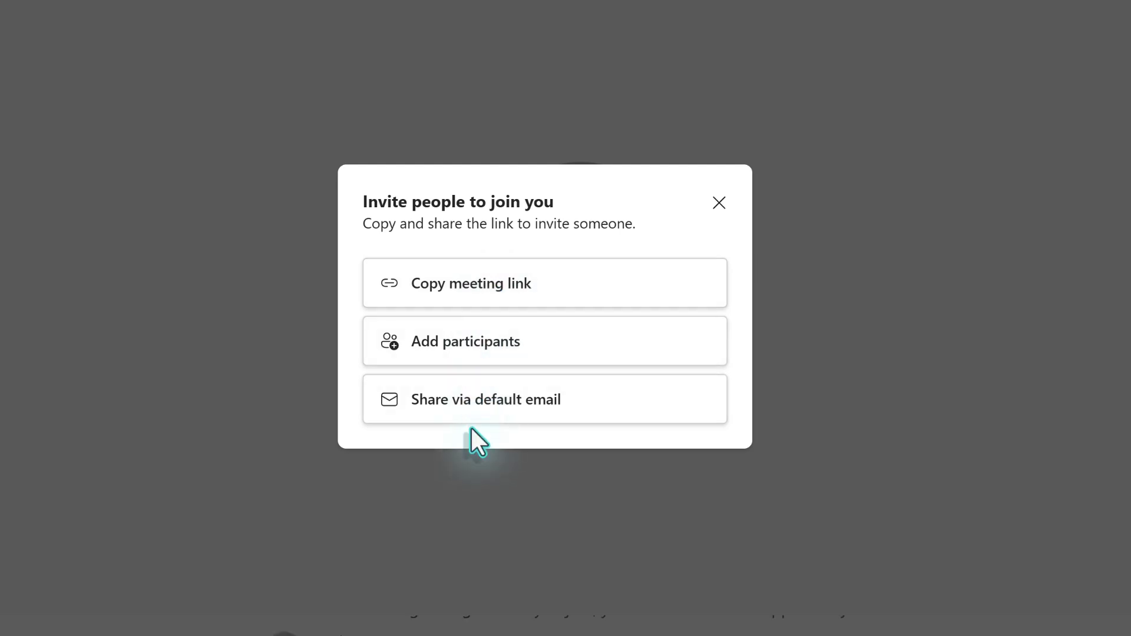
Step: Open the Participants panel and search for 'alex' to show Request to join
{"action": "left_click", "coordinate": [494, 343]}
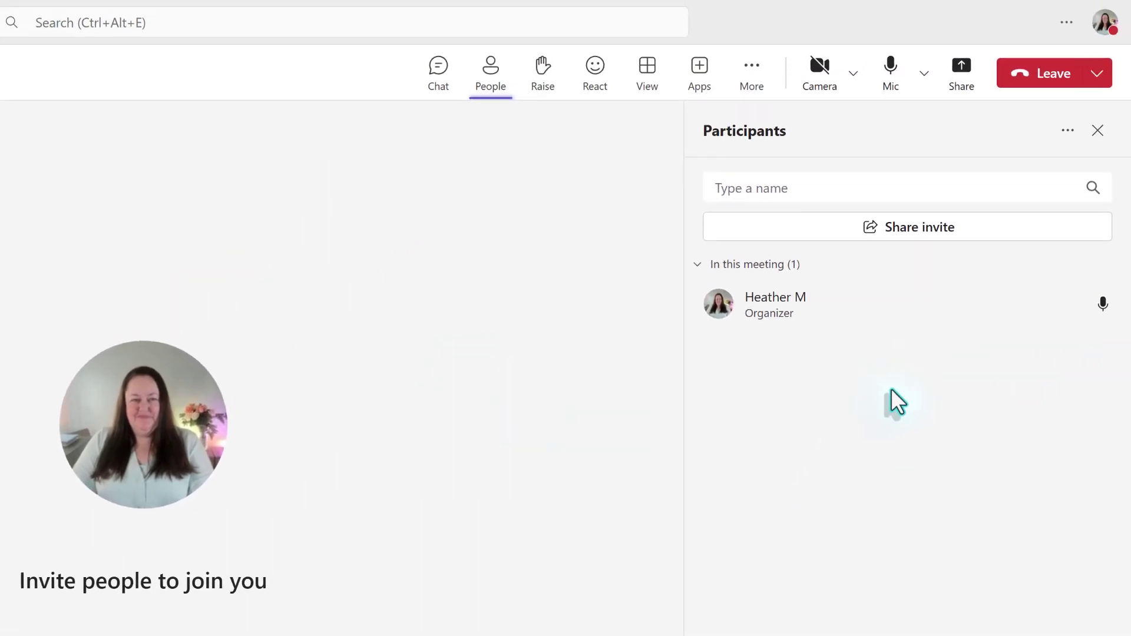
{"action": "left_click", "coordinate": [817, 192]}
{"action": "type", "text": "alex"}
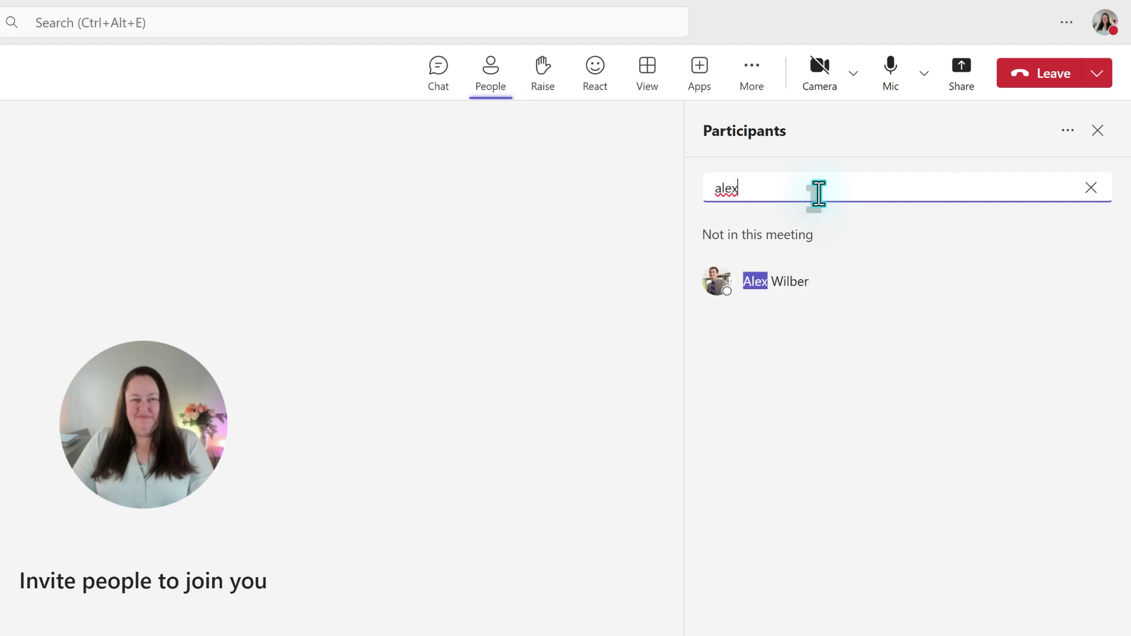
{"action": "mouse_move", "coordinate": [776, 288]}
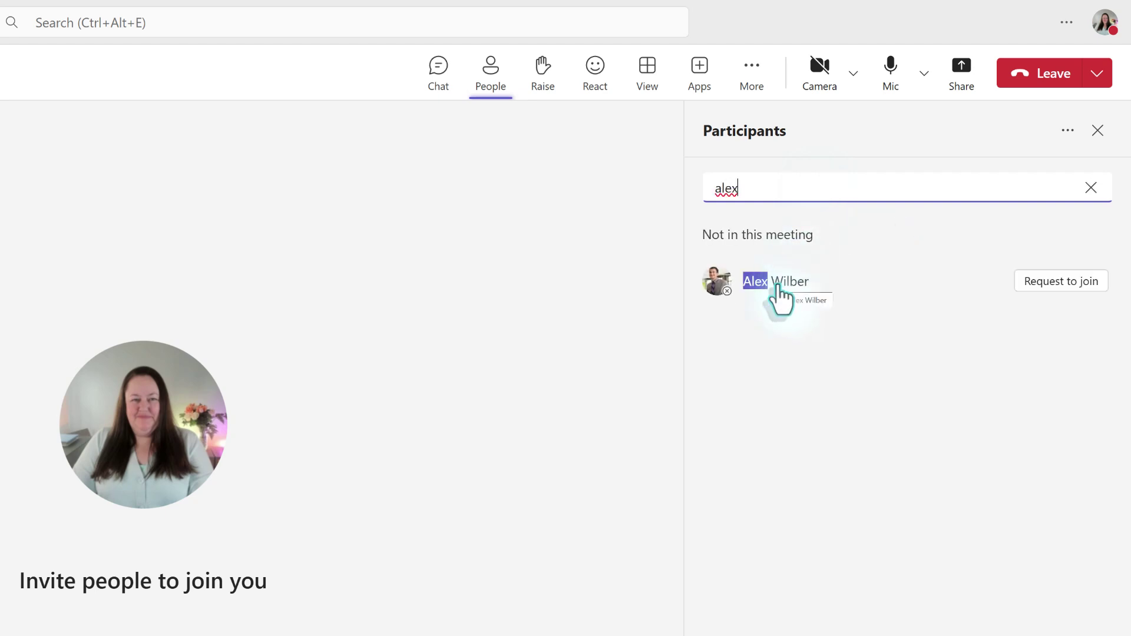